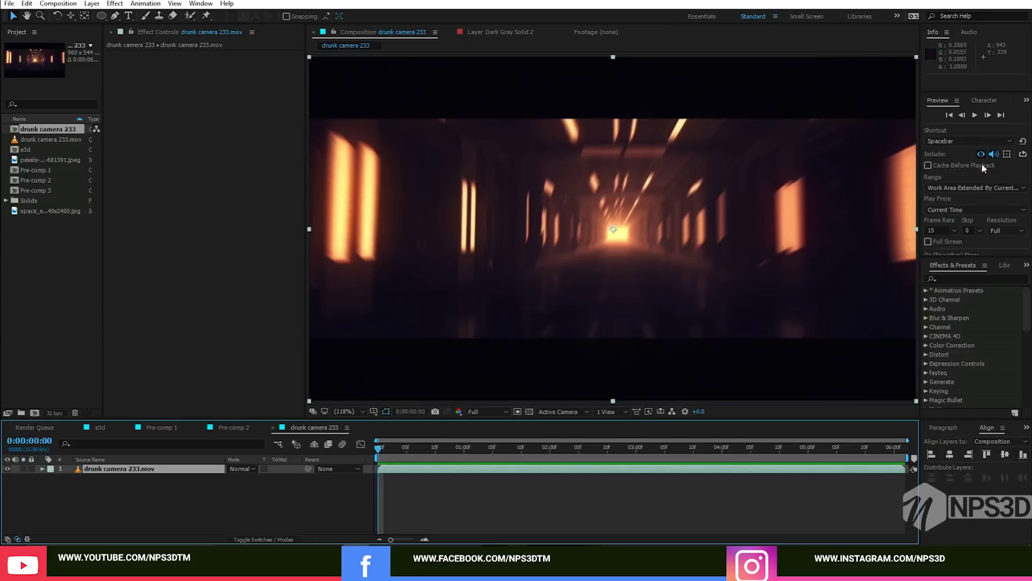
left_click(975, 115)
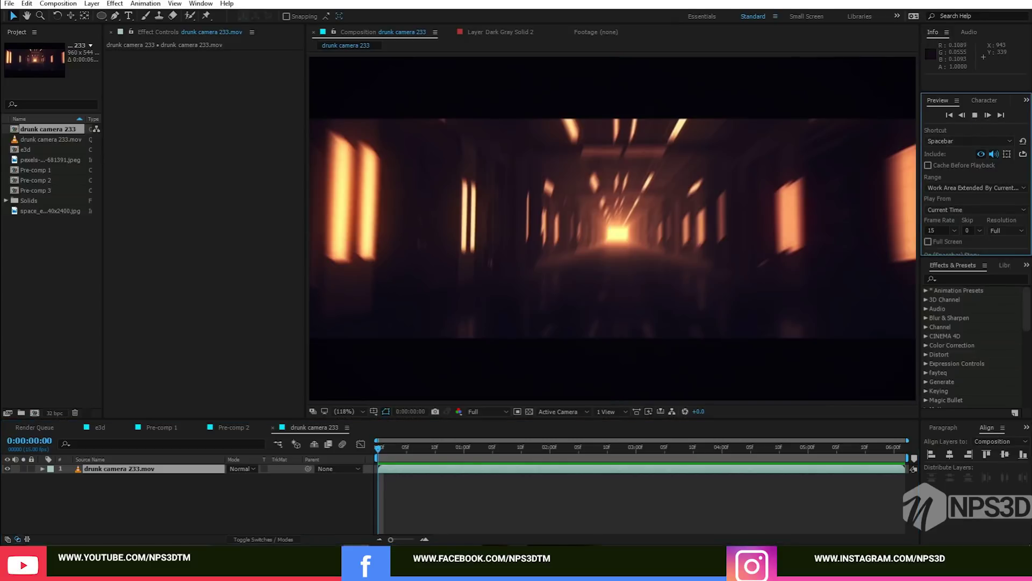
left_click_drag(389, 450, 370, 532)
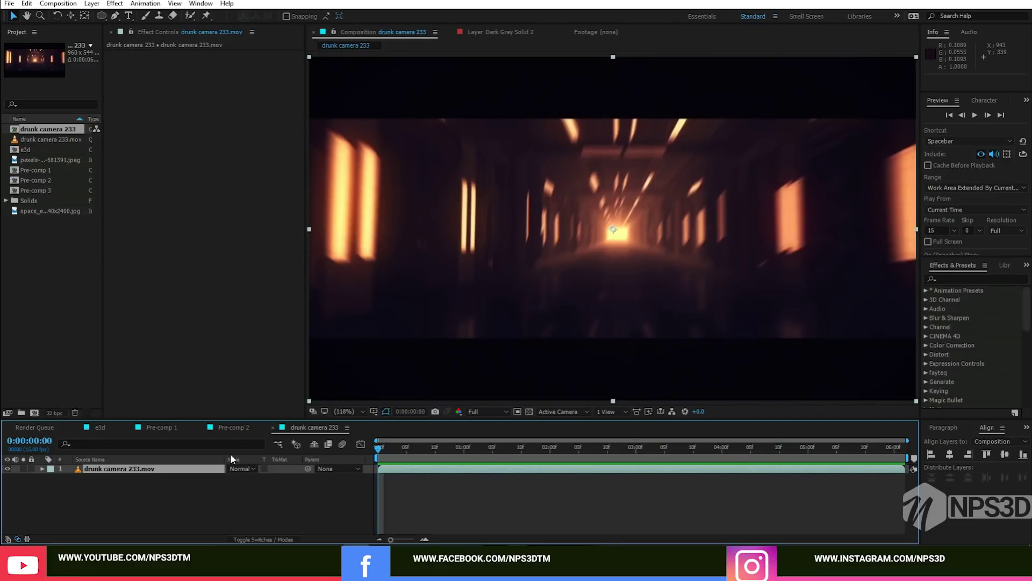
Open the e3d comp's Element 3D scene and orbit the corridor set from side and ceiling angles
left_click(102, 429)
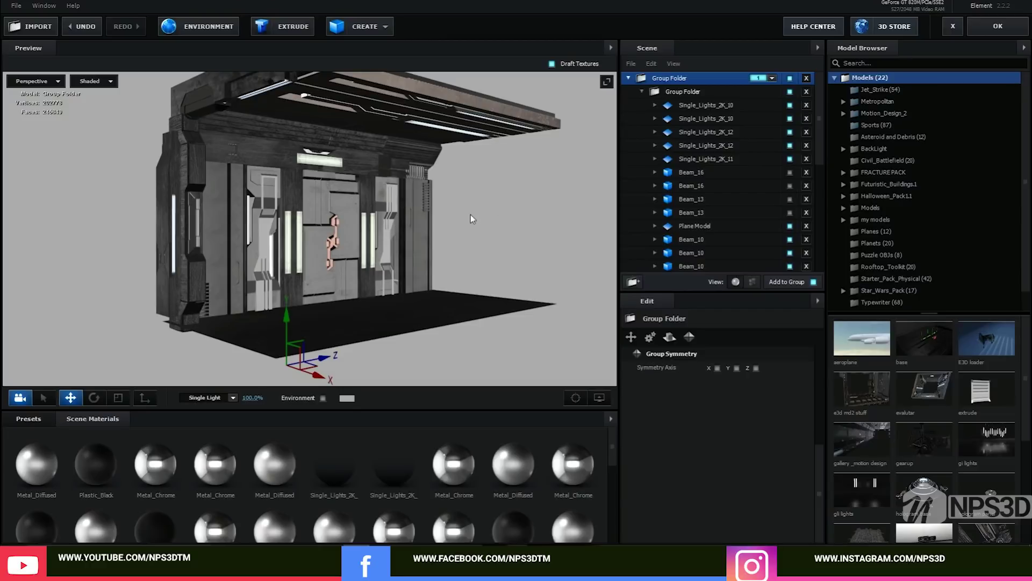
mouse_move(404, 230)
left_mouse_down()
mouse_move(371, 232)
mouse_move(409, 231)
left_mouse_up()
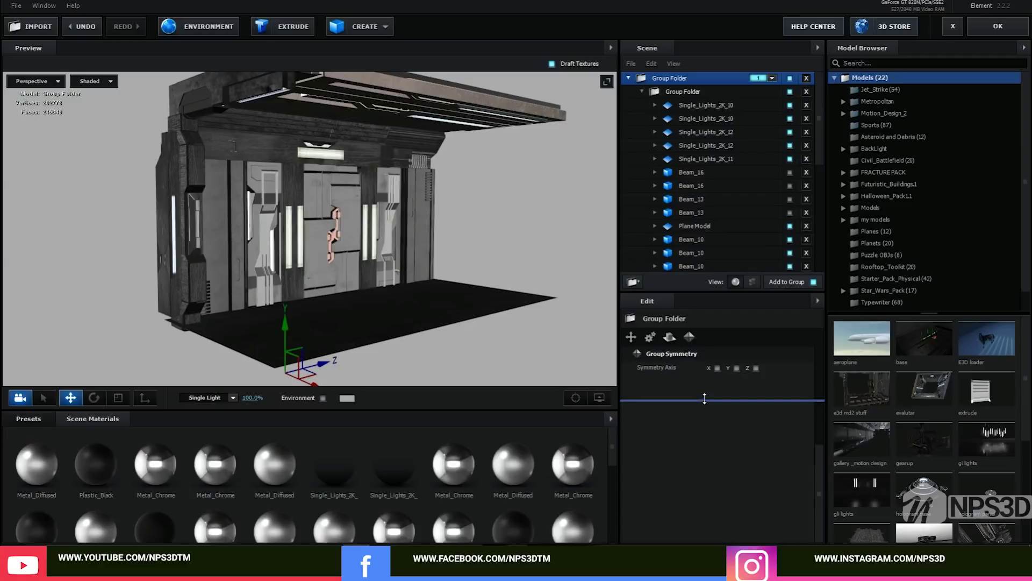
left_click_drag(711, 260, 711, 371)
scroll(704, 299, "down", 3)
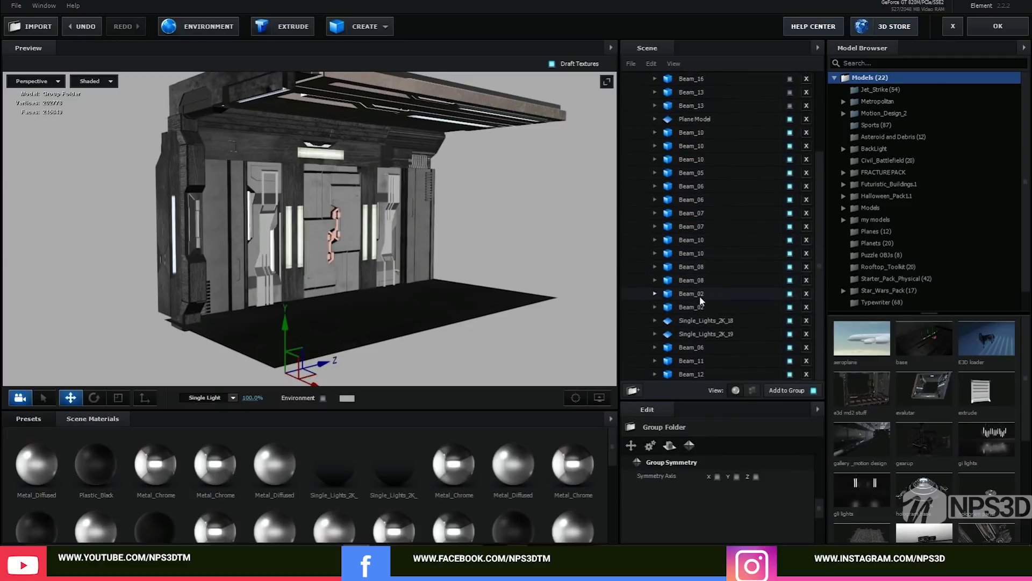
left_click_drag(417, 266, 309, 238)
scroll(309, 238, "up", 5)
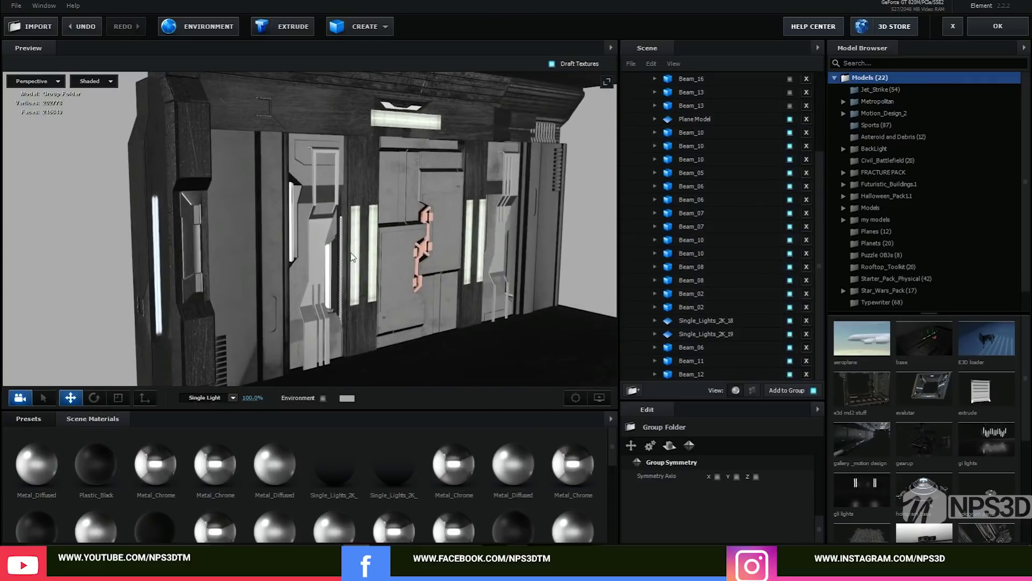
left_click_drag(415, 184, 528, 204)
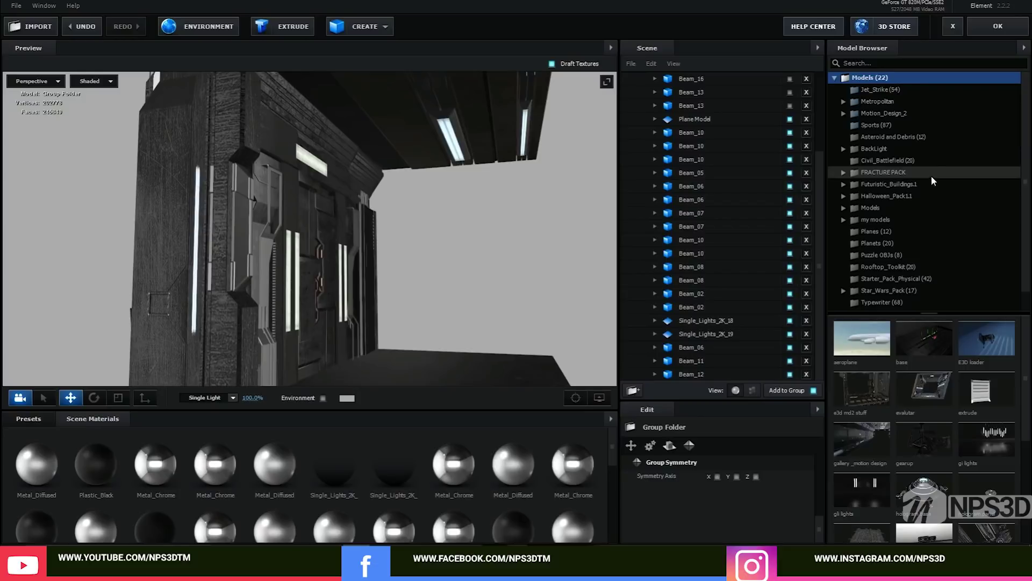
Browse the BackLight Light_Arrays_2K and Single_Lights_2K models, then move the view closer to the wall
left_click(842, 150)
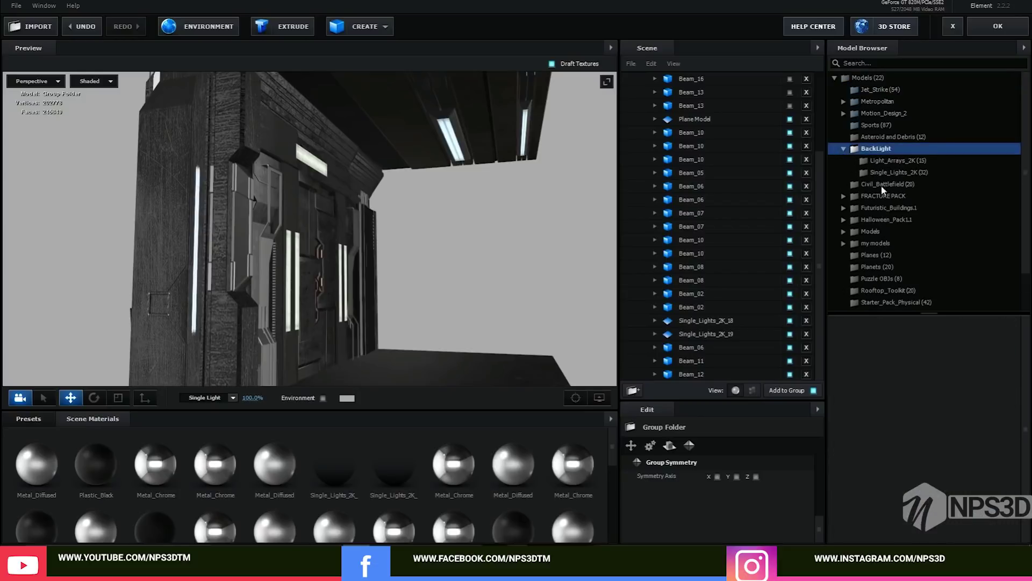
left_click(901, 163)
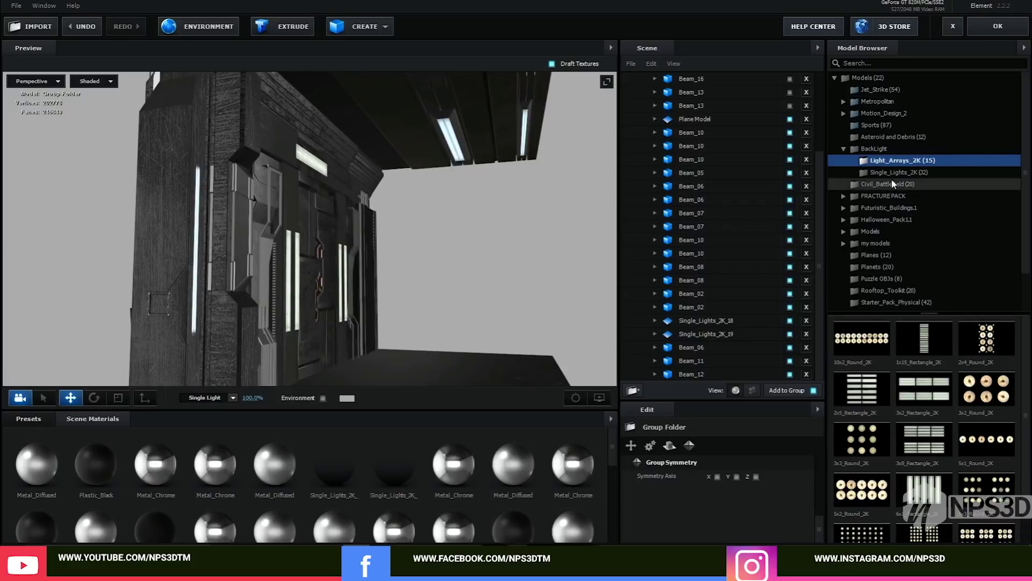
left_click(893, 172)
scroll(932, 455, "down", 4)
scroll(931, 456, "down", 2)
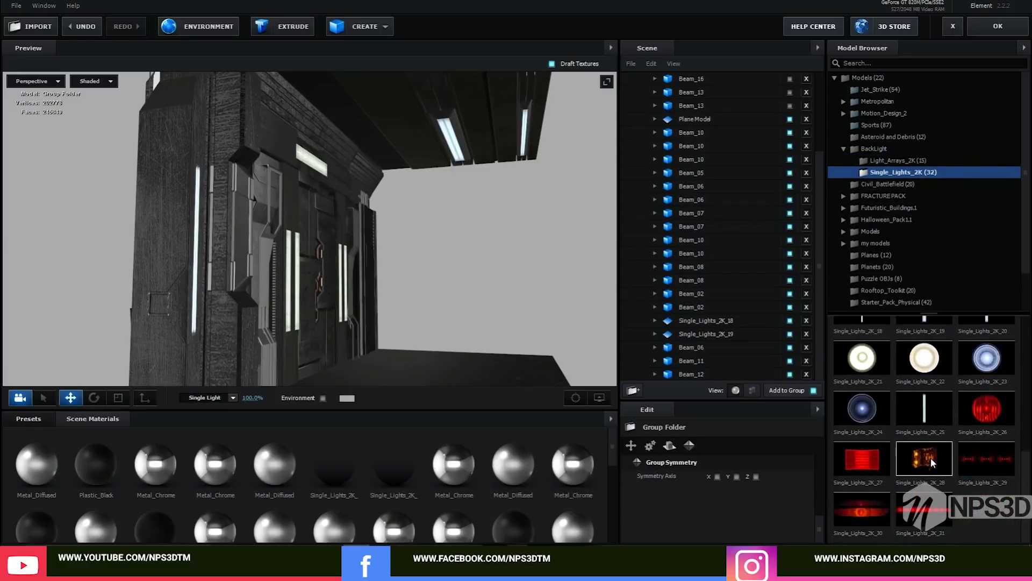
scroll(949, 458, "up", 3)
left_click_drag(495, 288, 355, 219)
scroll(357, 242, "down", 8)
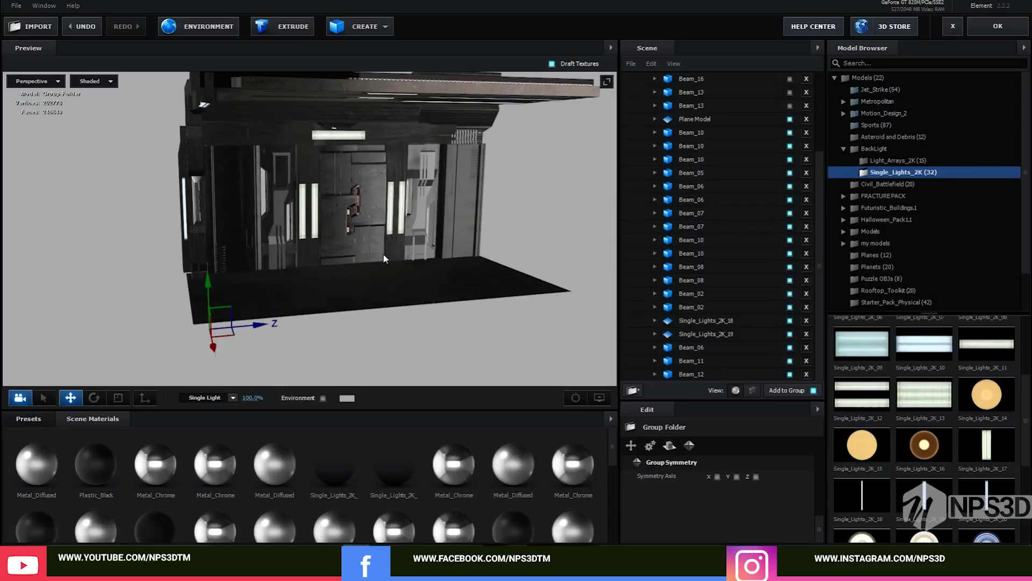
scroll(377, 279, "up", 5)
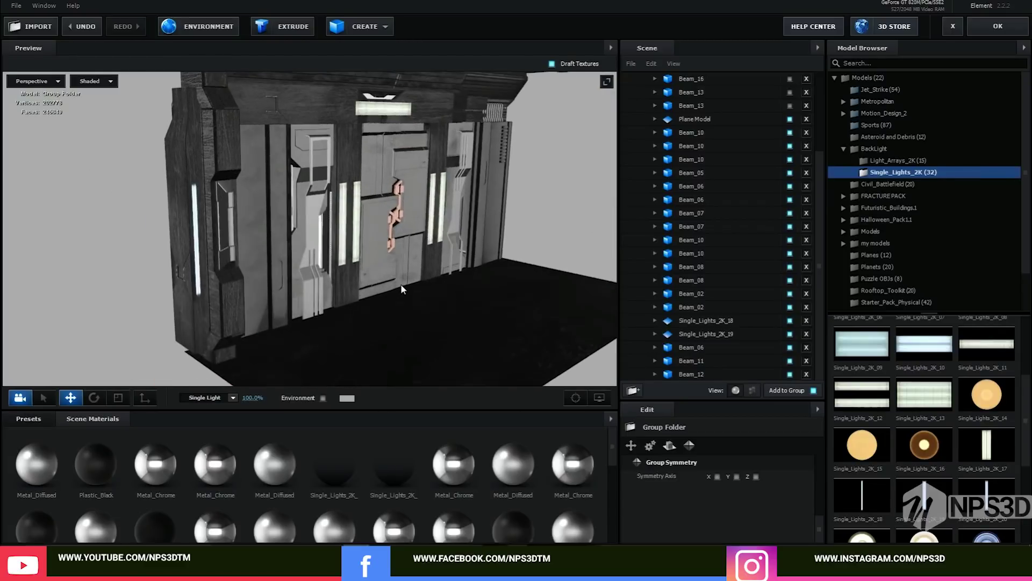
scroll(381, 276, "up", 2)
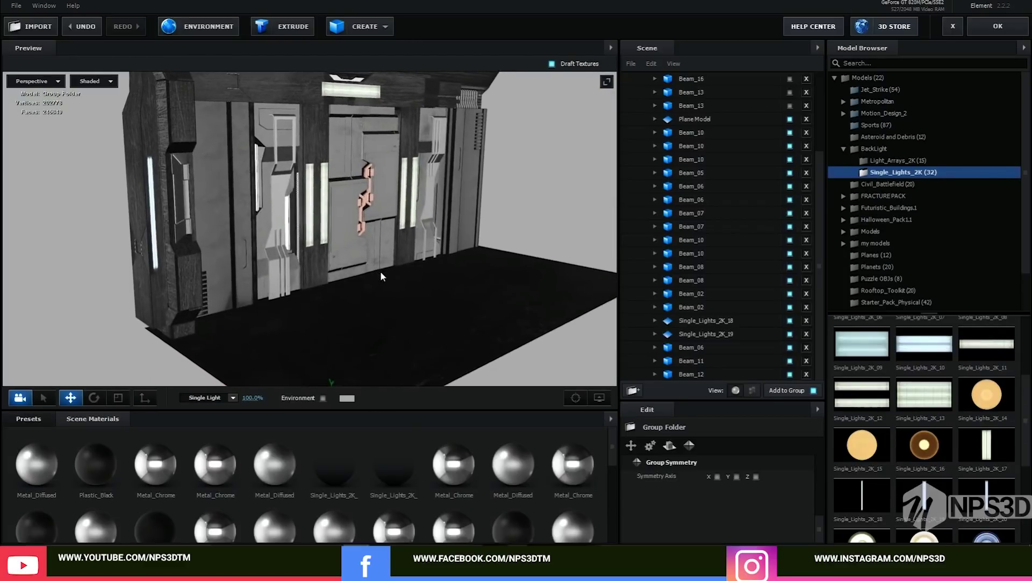
Enable Reflections in the viewport View Options and orbit to view the wall at an angle
left_click(600, 397)
left_click(515, 373)
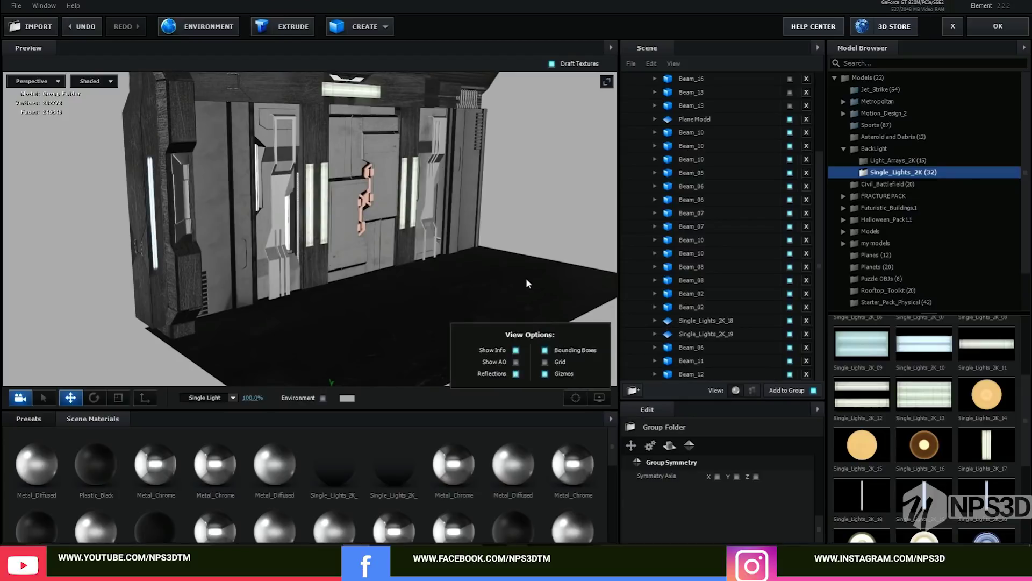
scroll(500, 286, "up", 2)
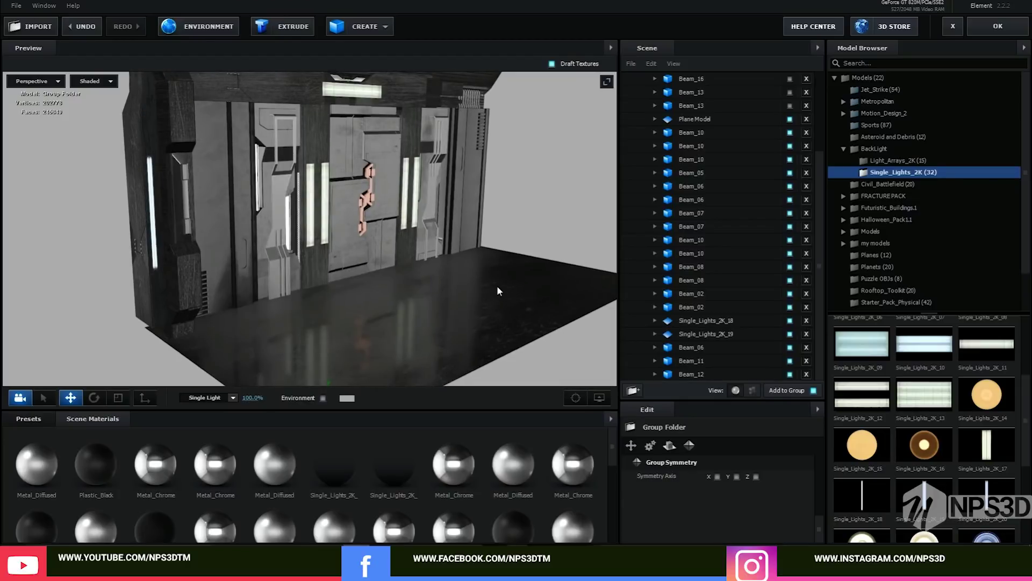
scroll(497, 286, "up", 4)
scroll(520, 284, "down", 4)
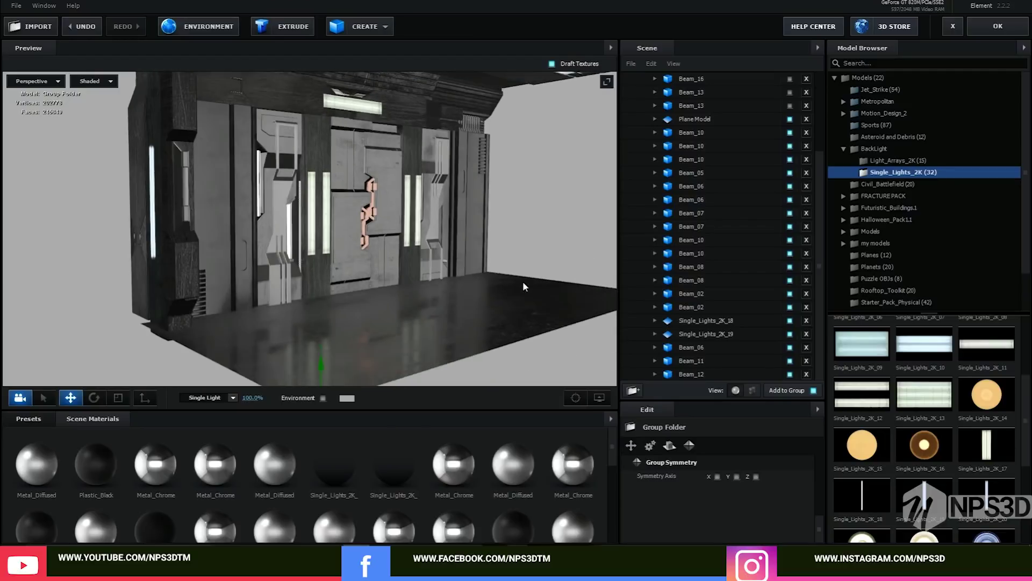
left_click_drag(512, 283, 438, 272)
scroll(436, 269, "up", 2)
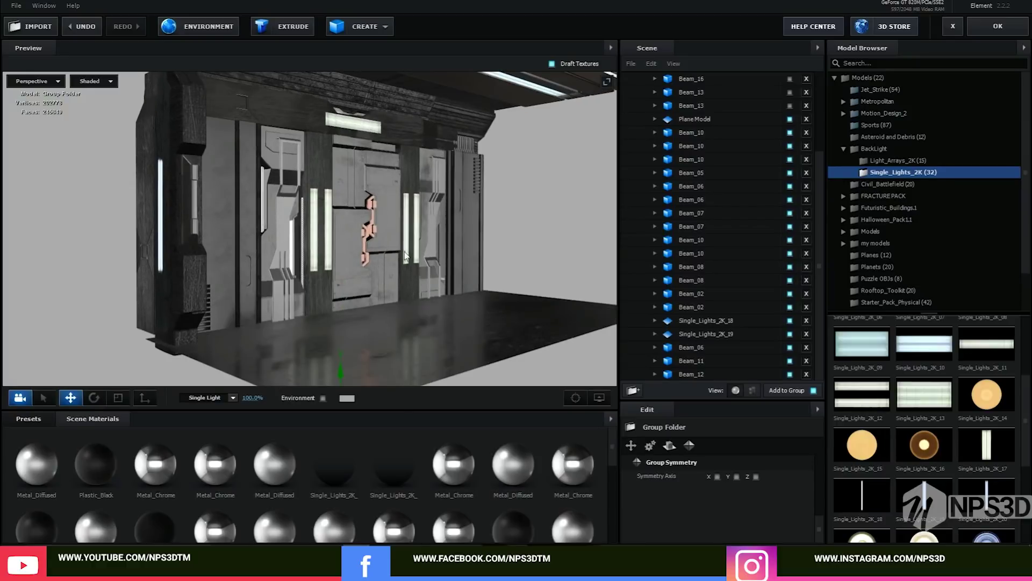
left_click_drag(434, 266, 460, 269)
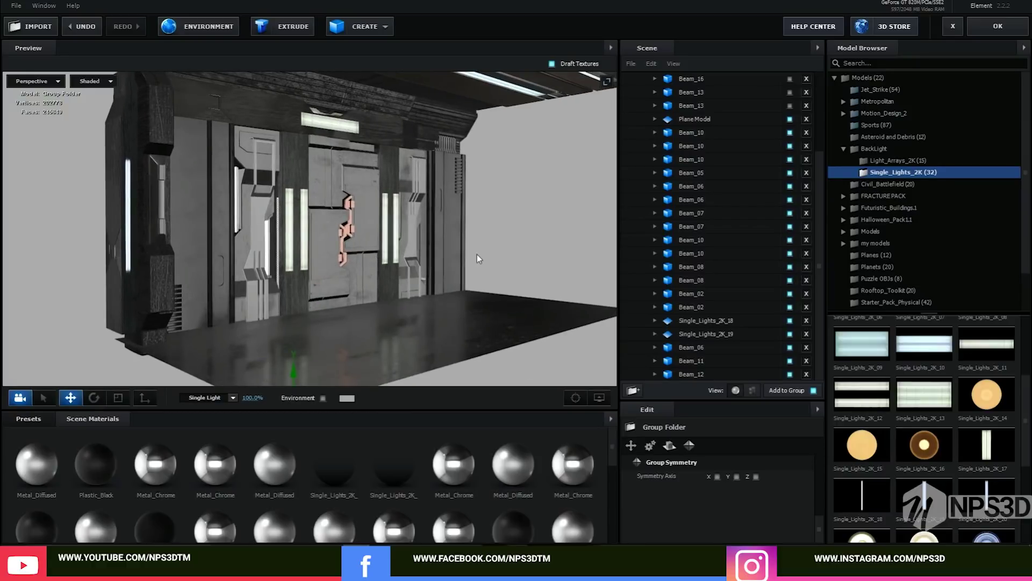
Collapse the nested group and mirror the top-level Group Folder along the X axis
scroll(752, 149, "up", 3)
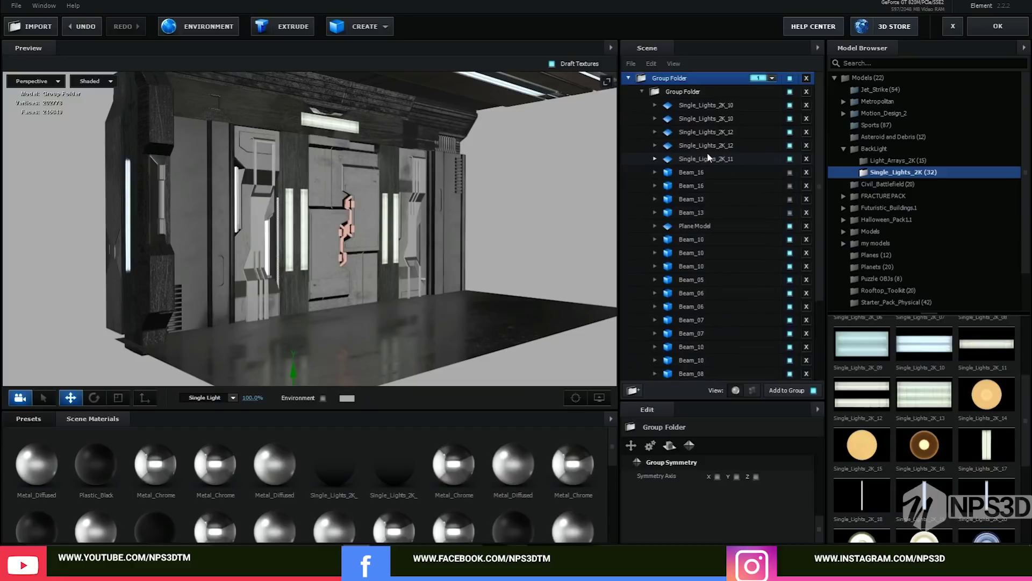
left_click(641, 93)
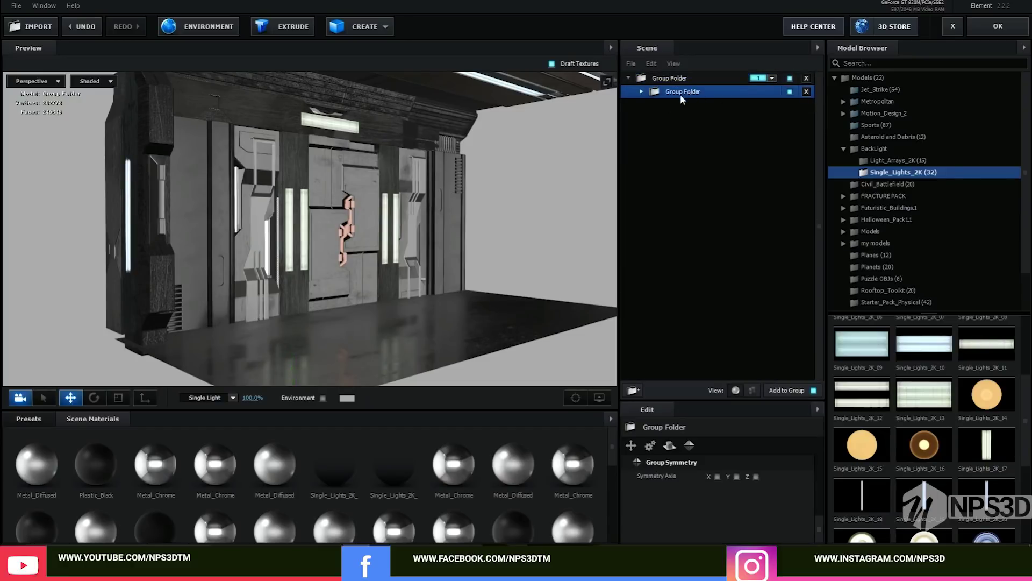
left_click(691, 79)
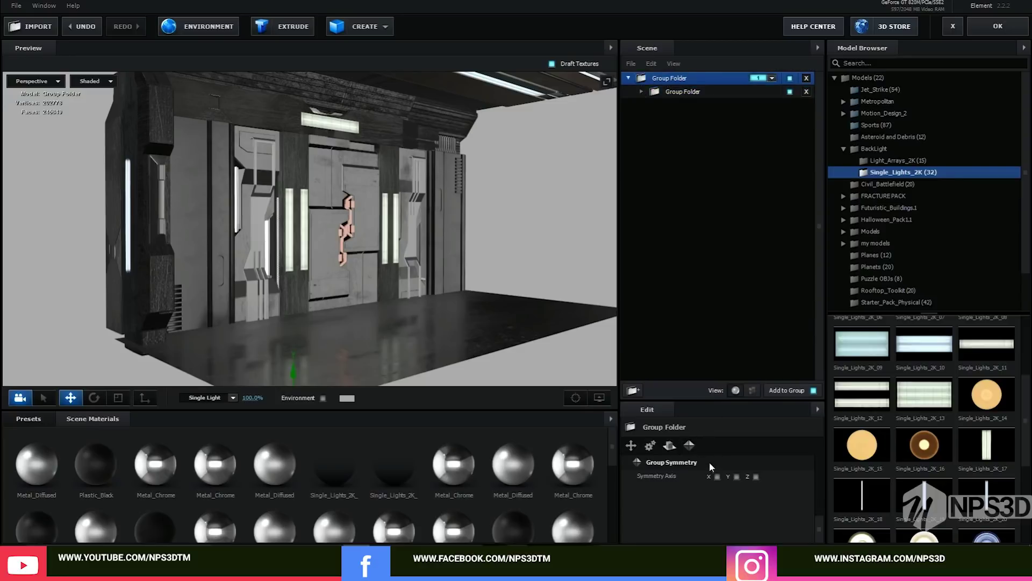
left_click(717, 476)
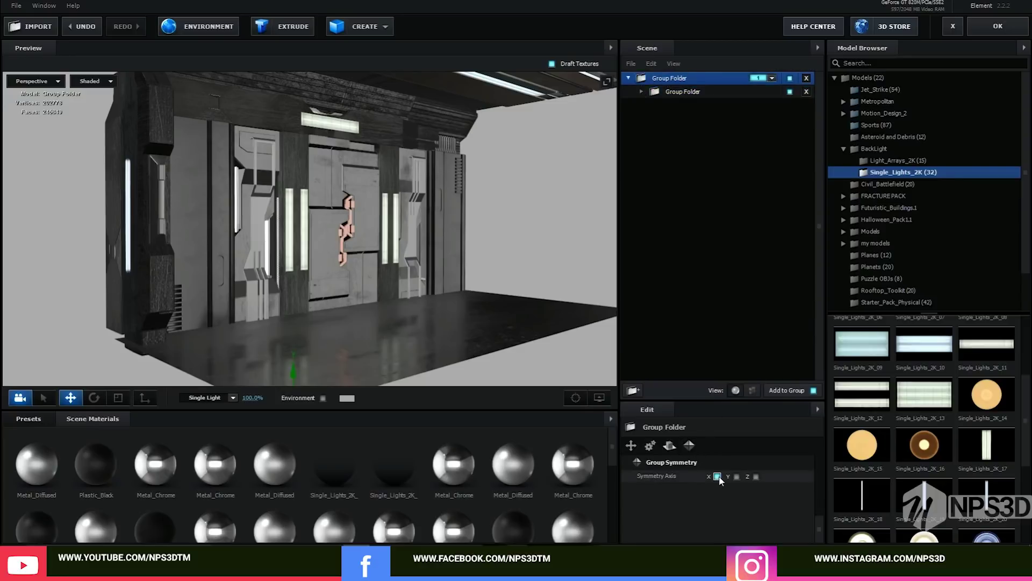
Orbit the preview around the room's right side to a level front view
scroll(418, 337, "down", 3)
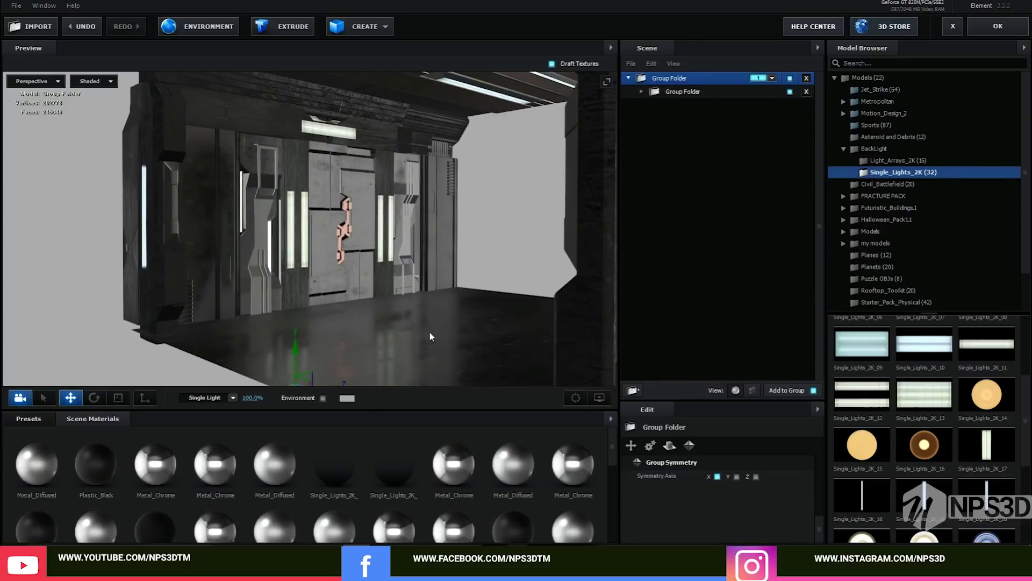
left_click_drag(429, 331, 524, 305)
scroll(463, 332, "down", 3)
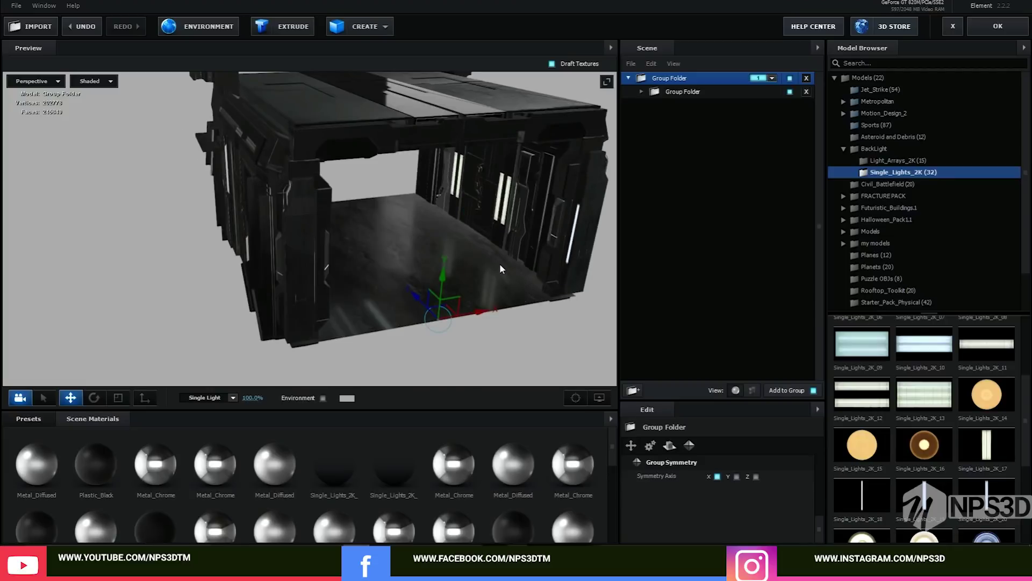
left_click_drag(499, 264, 488, 259)
scroll(511, 281, "up", 2)
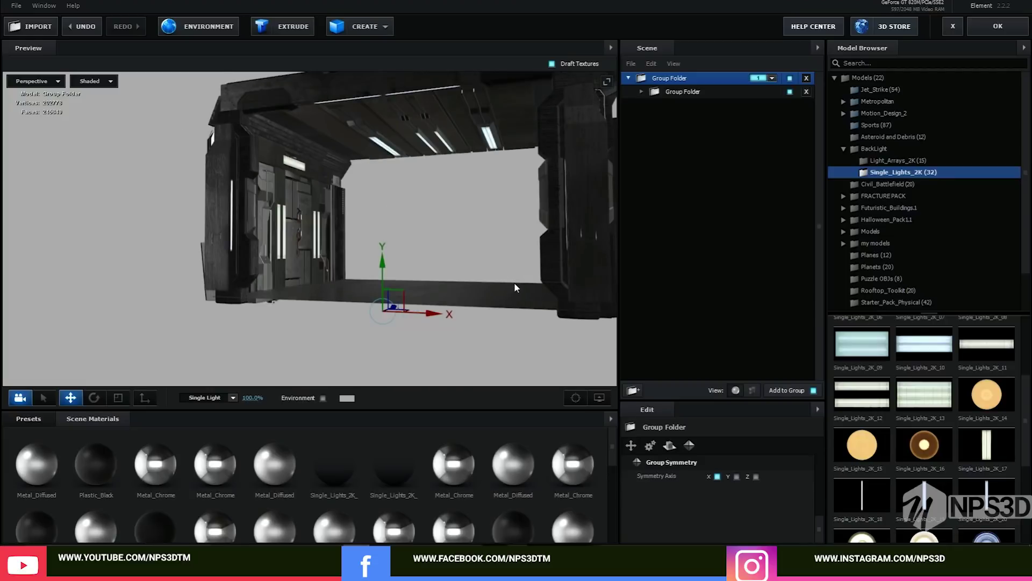
scroll(514, 282, "up", 3)
left_click_drag(515, 282, 495, 300)
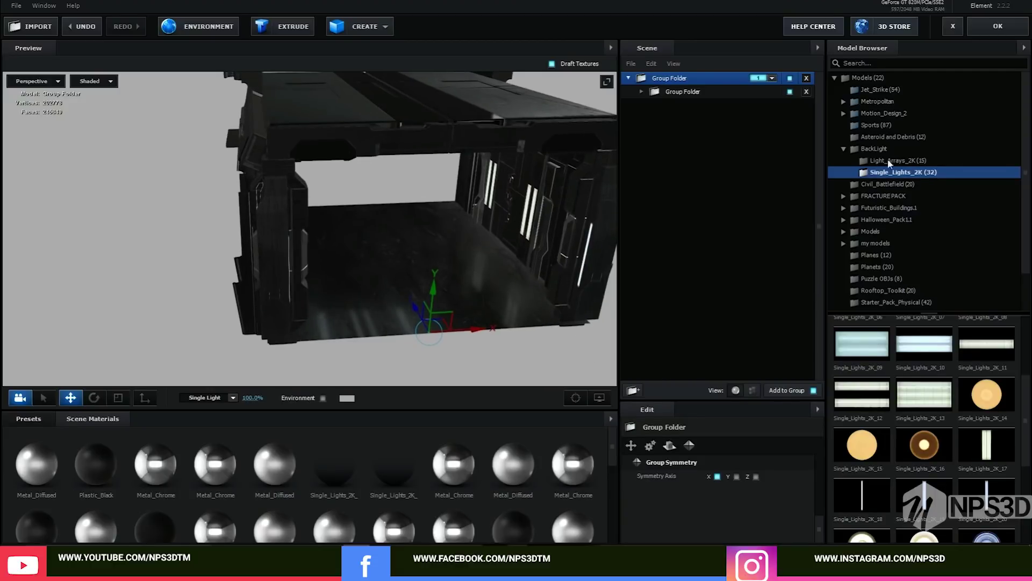
left_click_drag(574, 326, 527, 294)
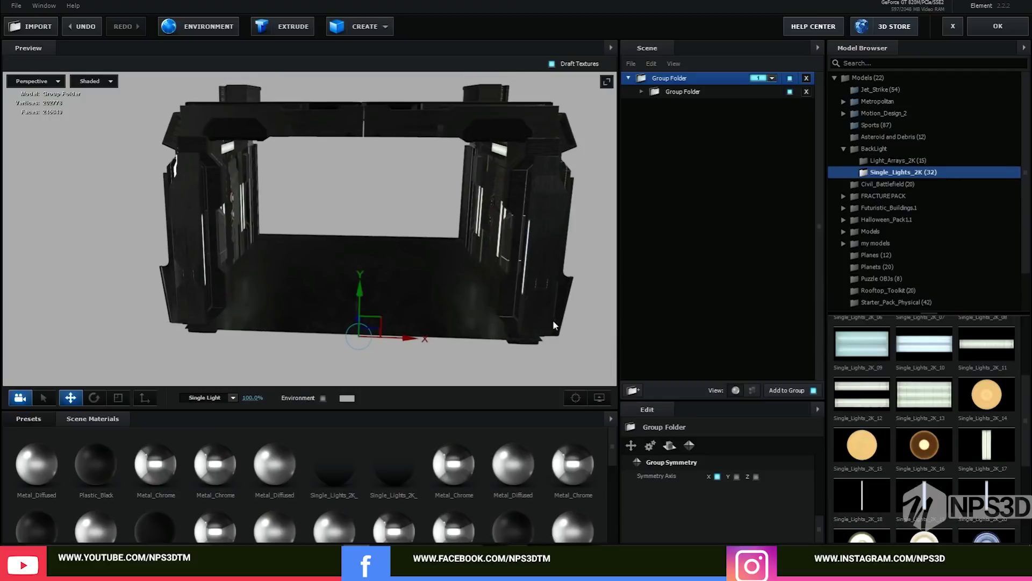
Switch Reflections back on in View Options from a three-quarter view of the room
left_click(598, 397)
left_click(515, 373)
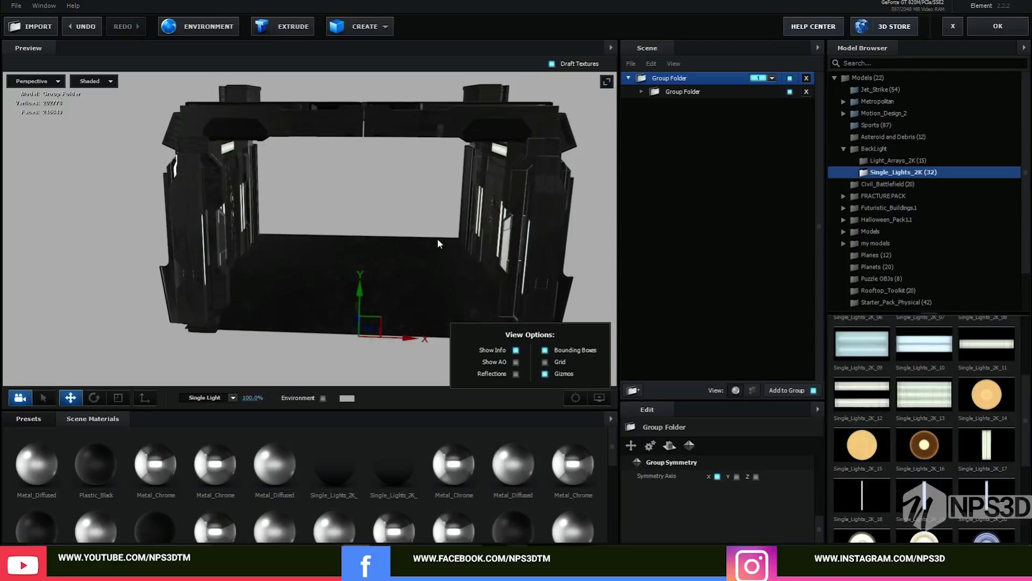
left_click_drag(453, 245, 507, 273)
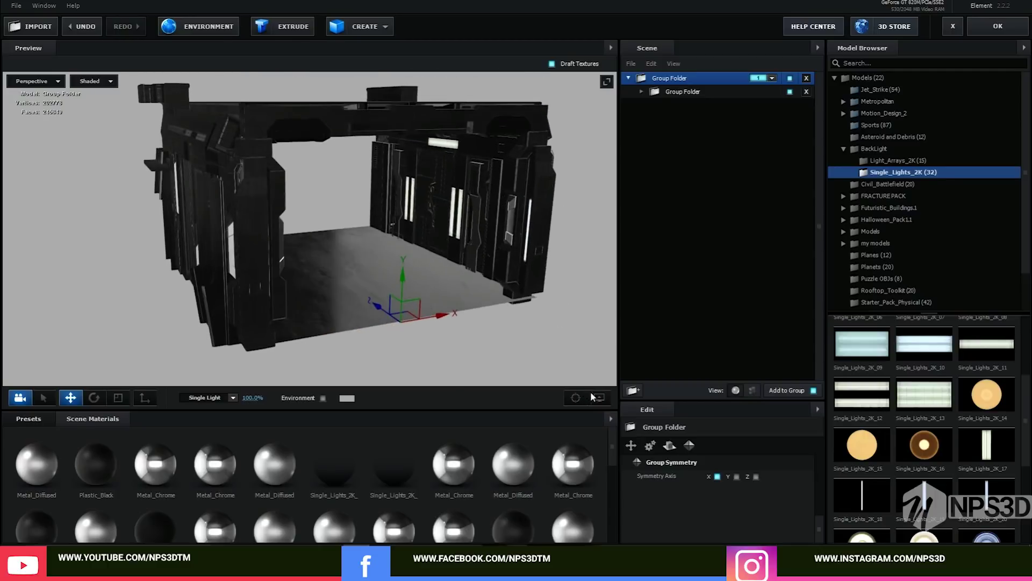
left_click(599, 397)
left_click(516, 374)
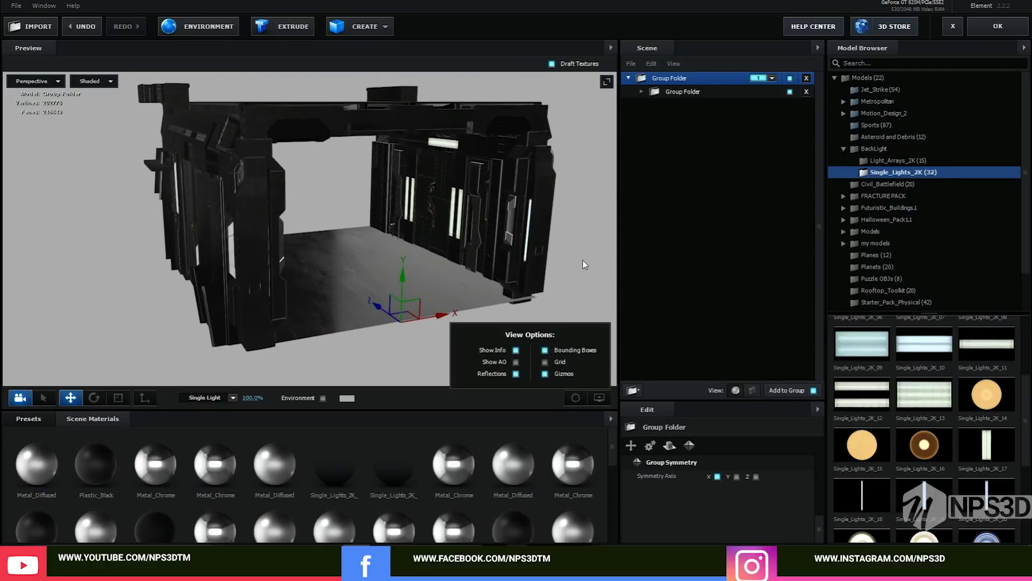
left_click(563, 248)
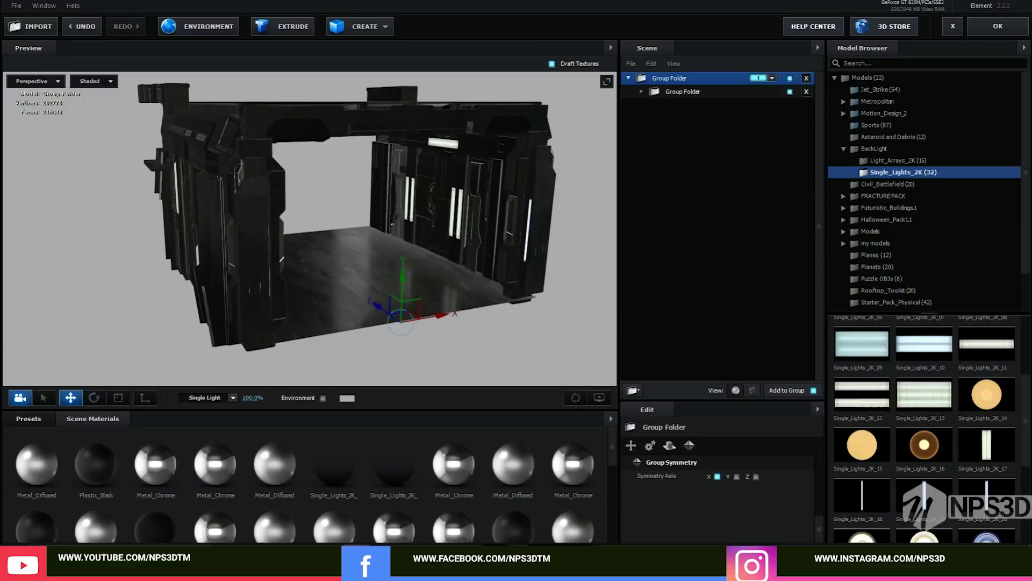
Return to After Effects, expand Group 1, and try then undo a Position Z change
left_click(988, 21)
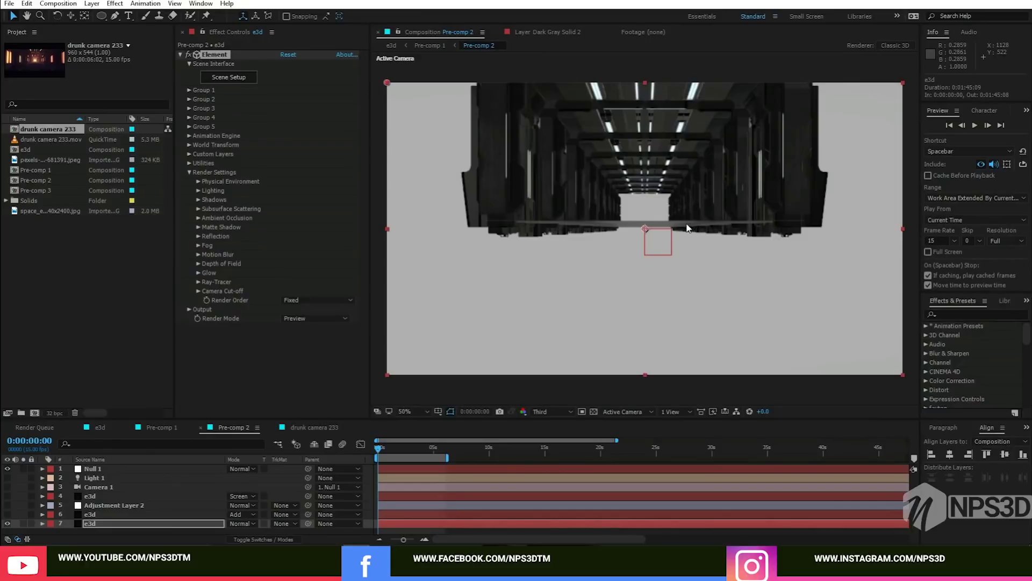
left_click(189, 90)
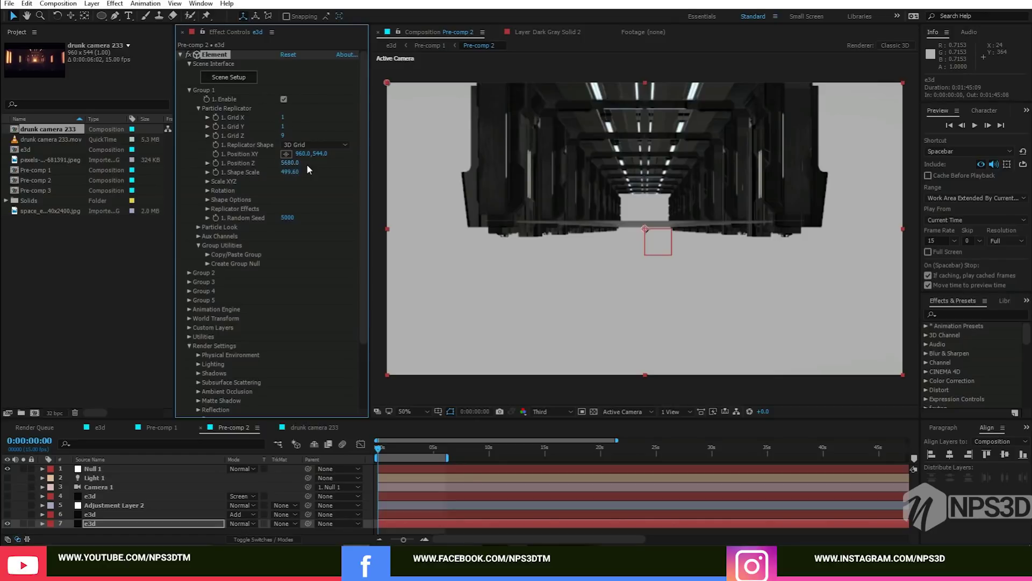
scroll(311, 241, "down", 3)
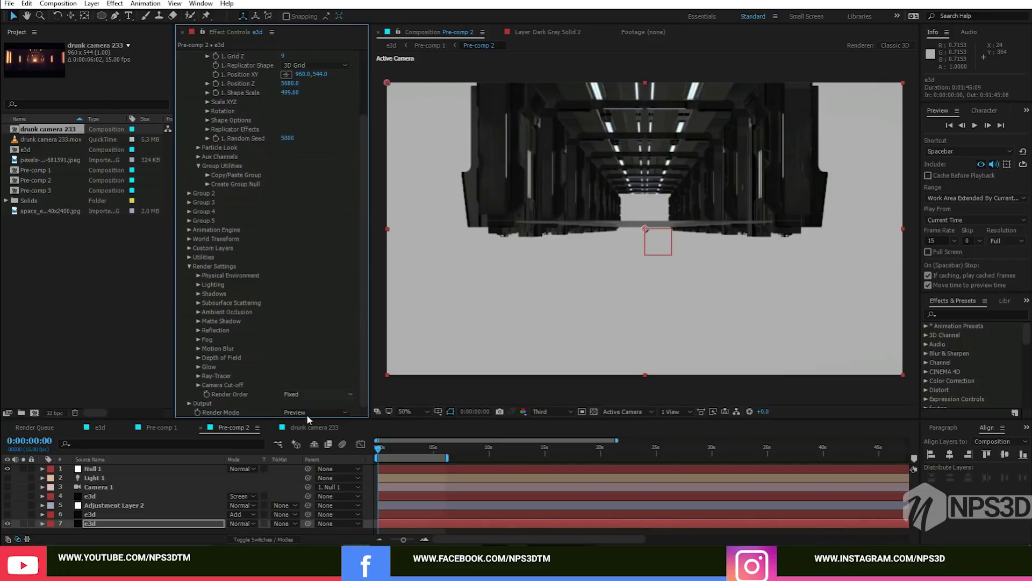
scroll(344, 275, "up", 3)
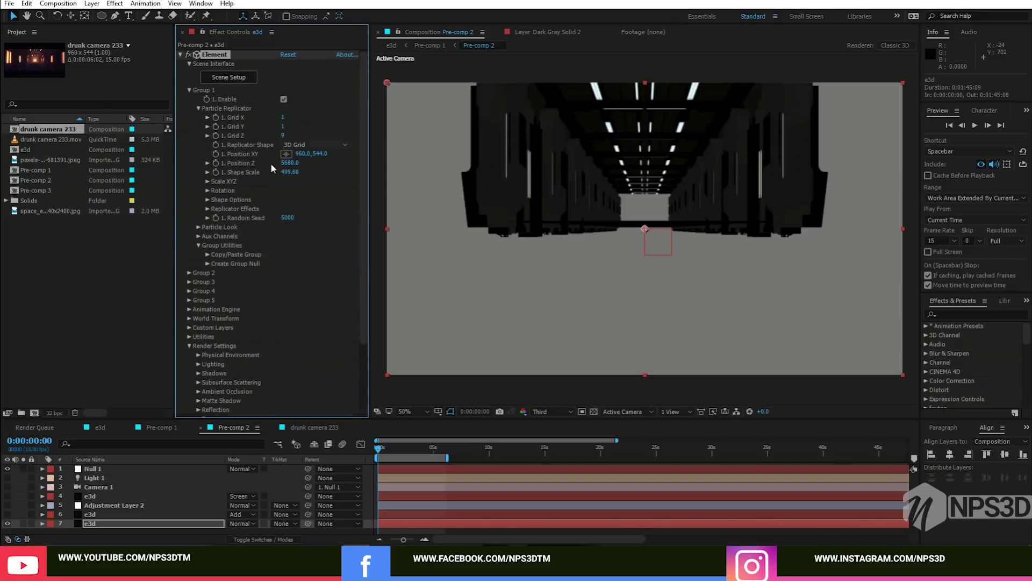
left_click_drag(290, 164, 323, 169)
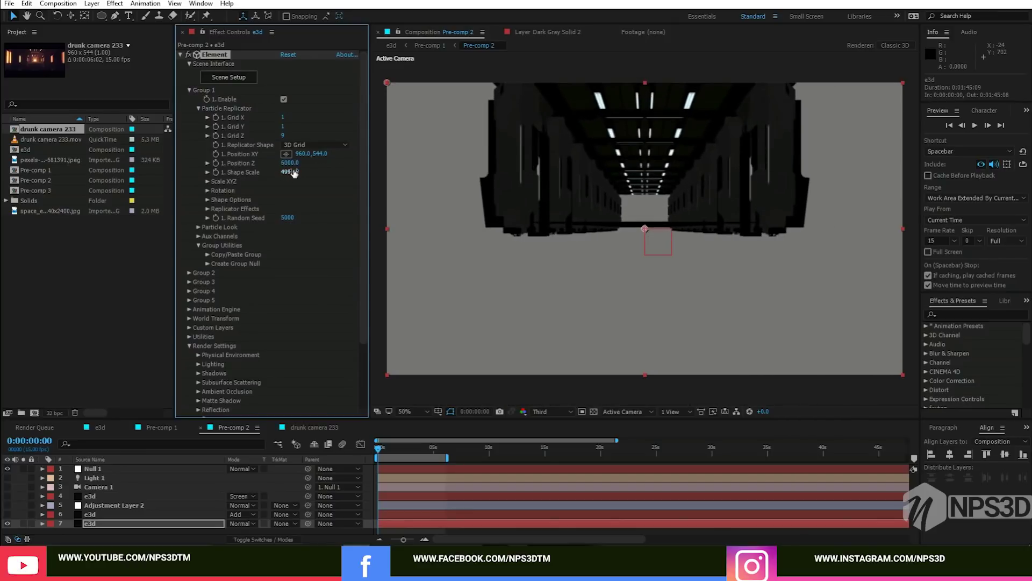
key("ctrl+z")
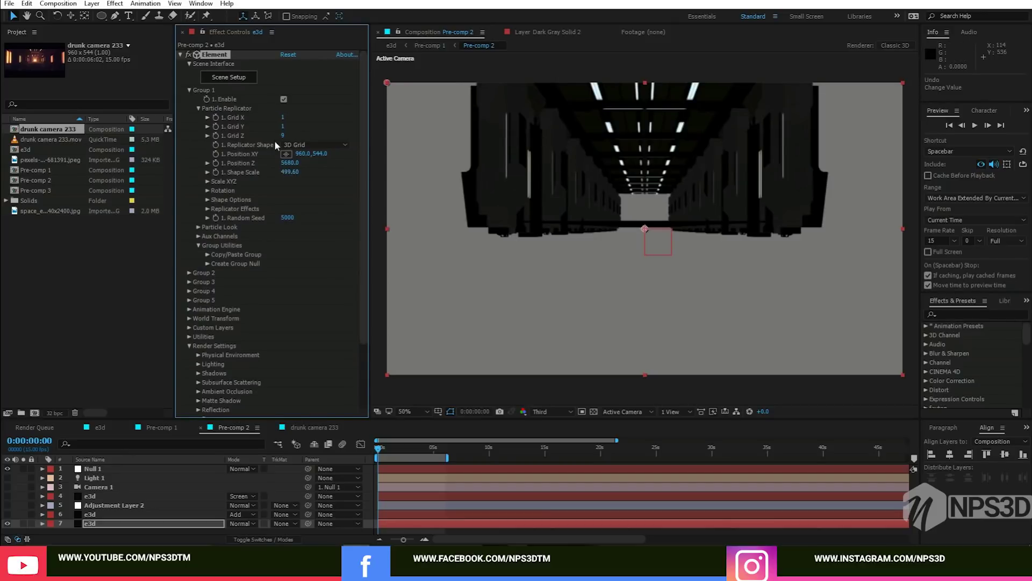
Raise Shape Scale to 613.60 and increase Grid Z to 9 copies for a longer corridor
left_click_drag(289, 172, 333, 169)
left_click_drag(292, 175, 935, 179)
left_click_drag(282, 135, 302, 135)
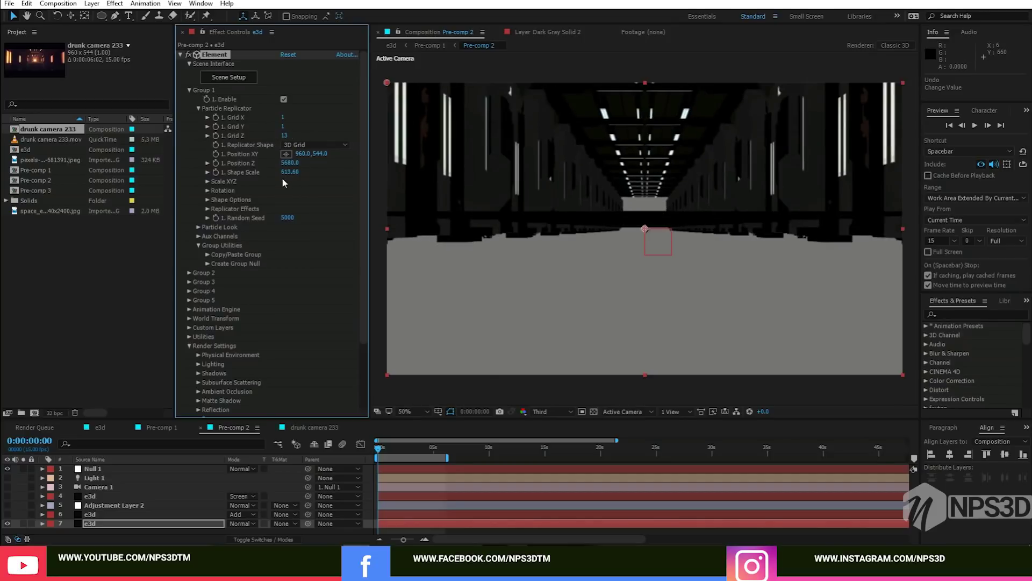
left_click_drag(285, 172, 440, 237)
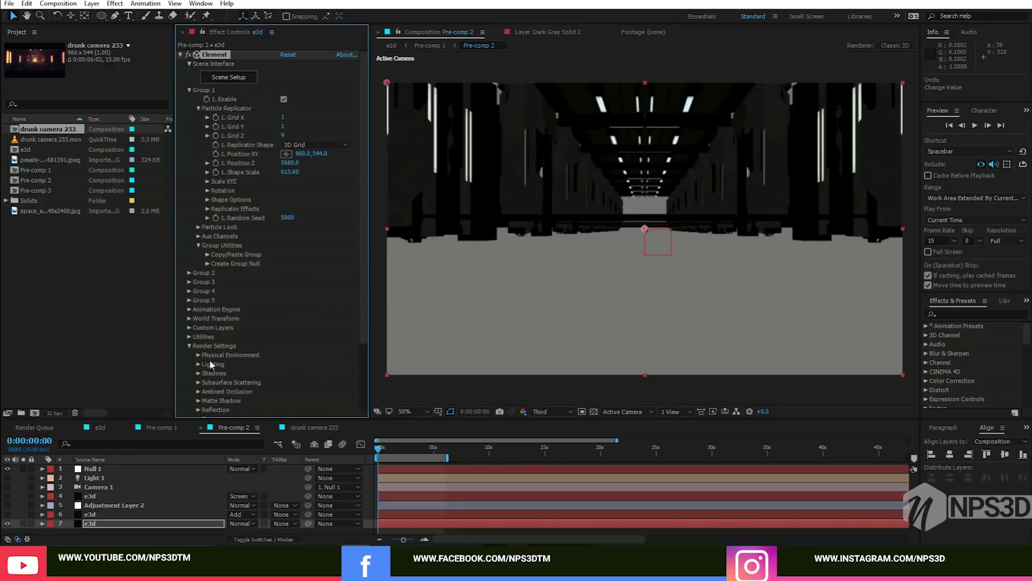
Turn on Camera 1 and confirm its 15mm lens preset in Camera Settings
left_click(103, 480)
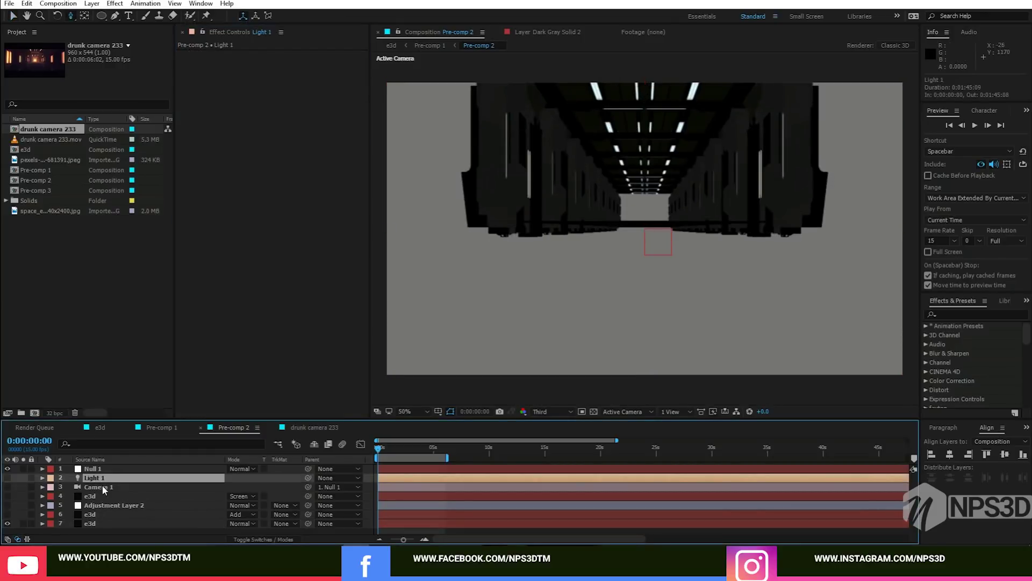
left_click(103, 487)
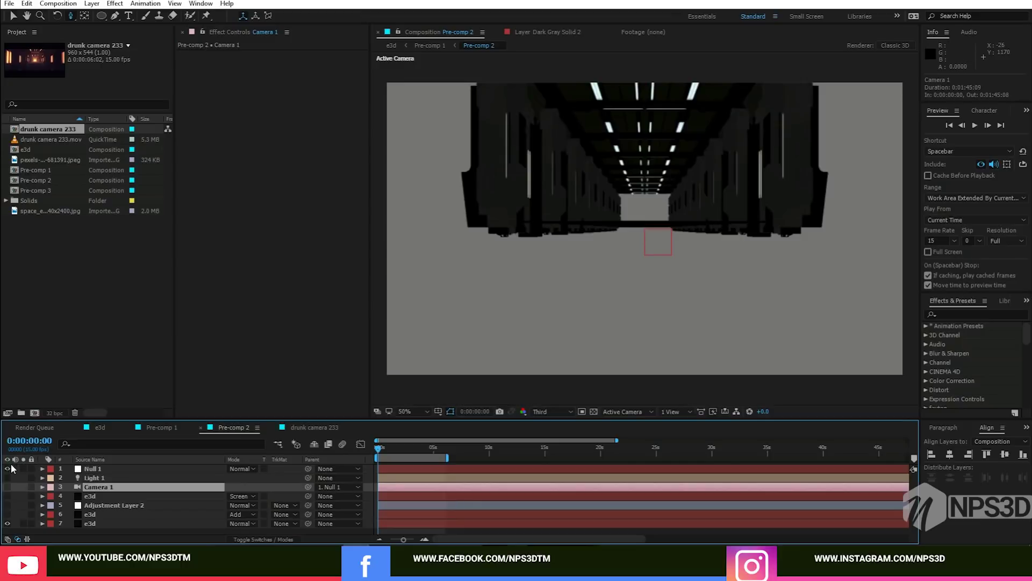
left_click(7, 487)
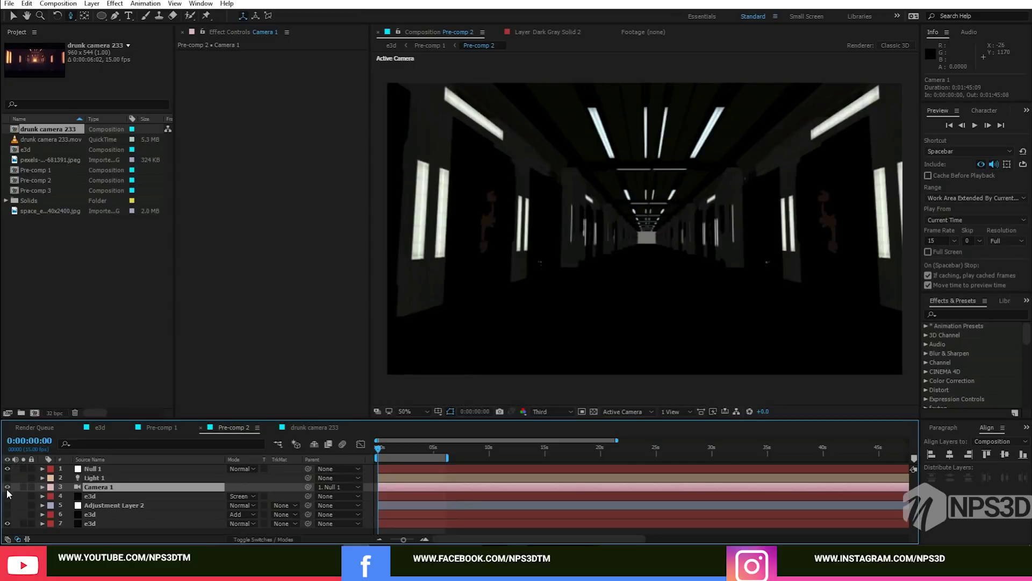
double_click(95, 488)
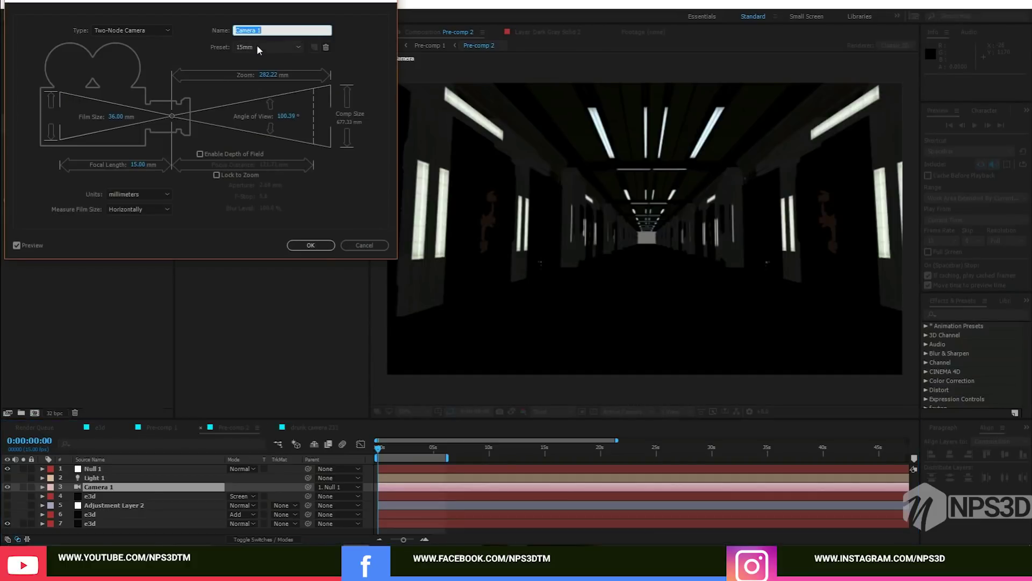
left_click(257, 48)
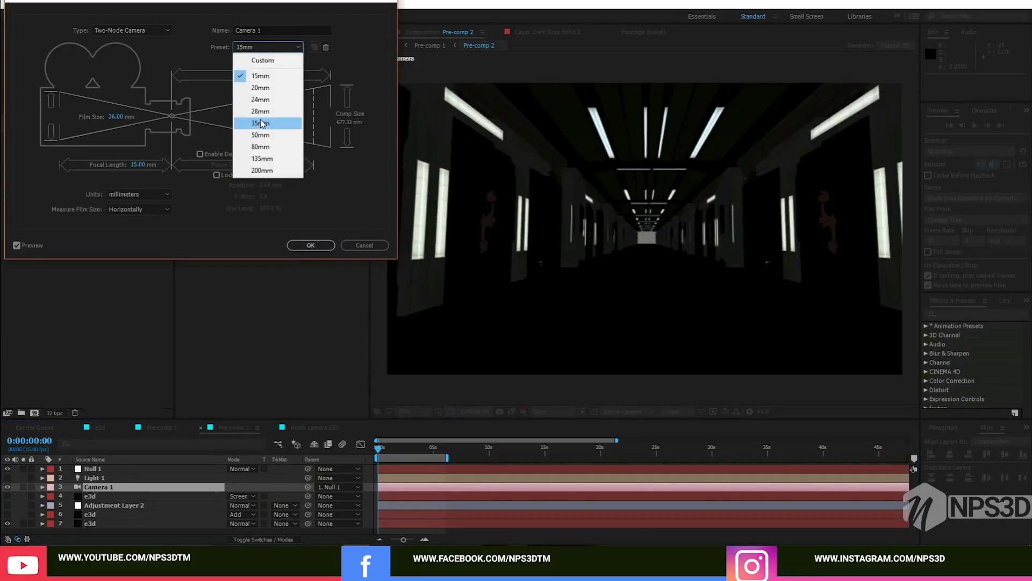
left_click(348, 198)
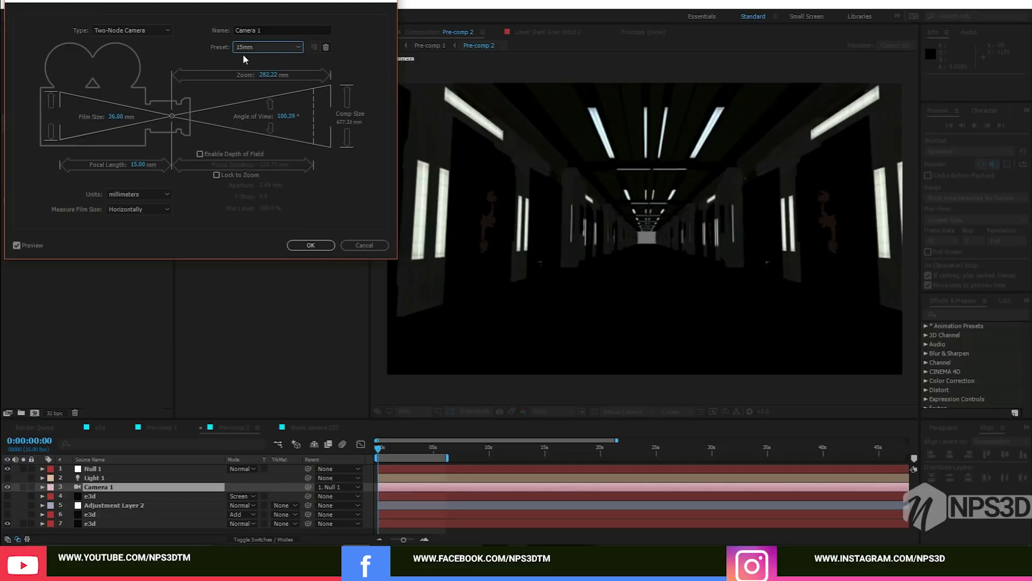
left_click(304, 246)
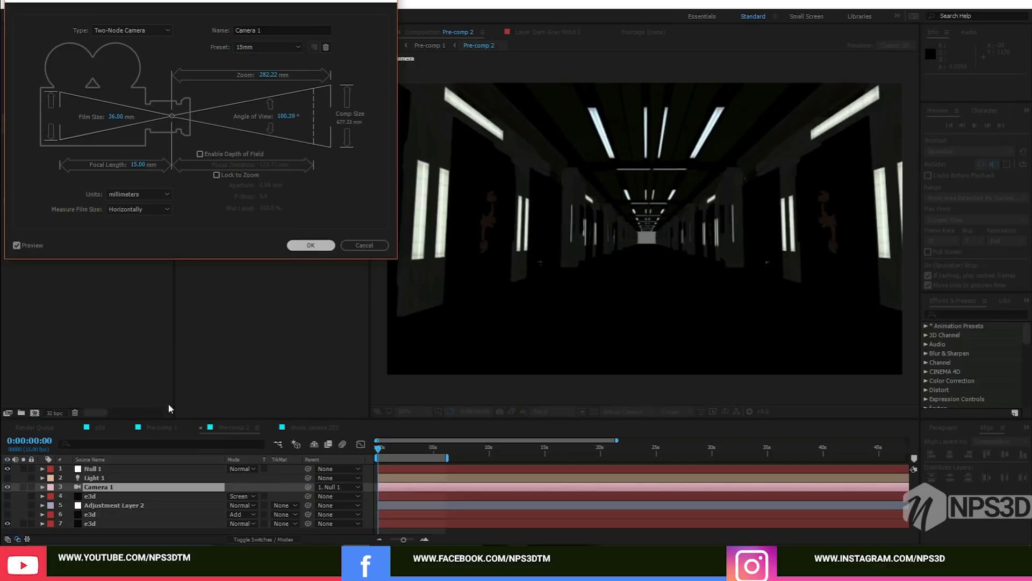
Reveal Camera 1's Point of Interest wiggle expression and scrub the timeline to preview the shake
left_click(44, 488)
left_click(45, 470)
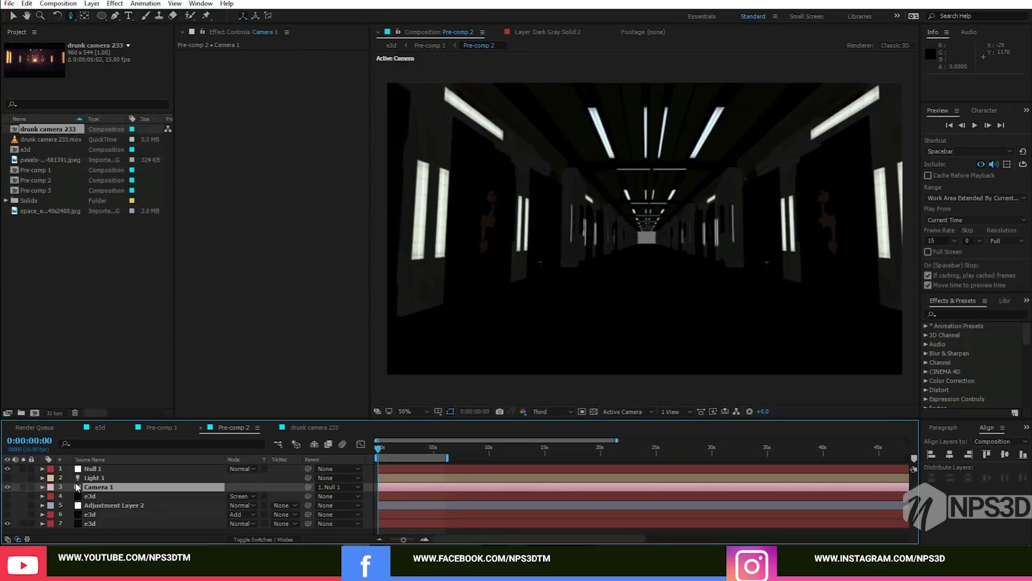
key("p")
left_click(121, 484)
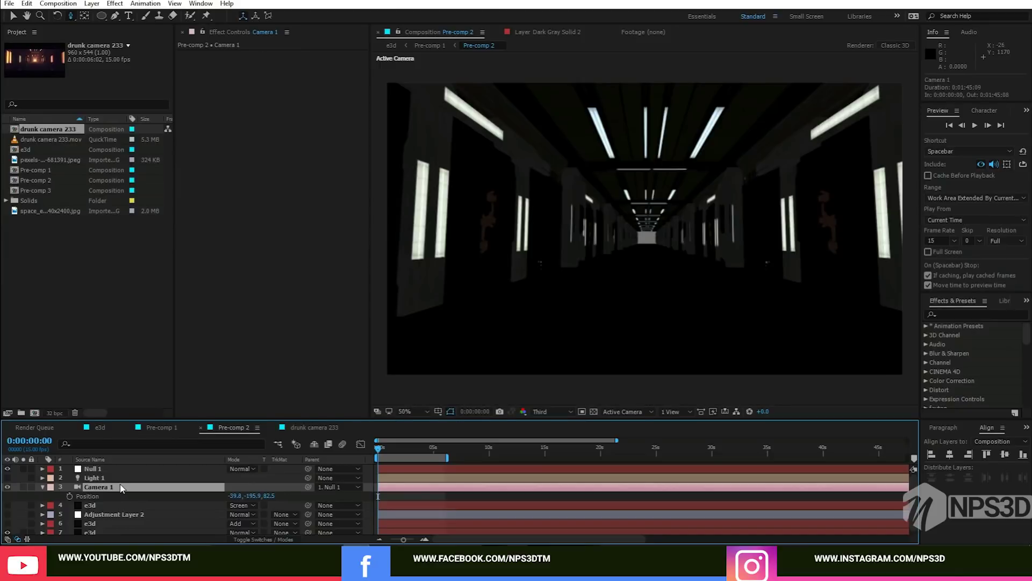
key("a")
left_click(60, 495)
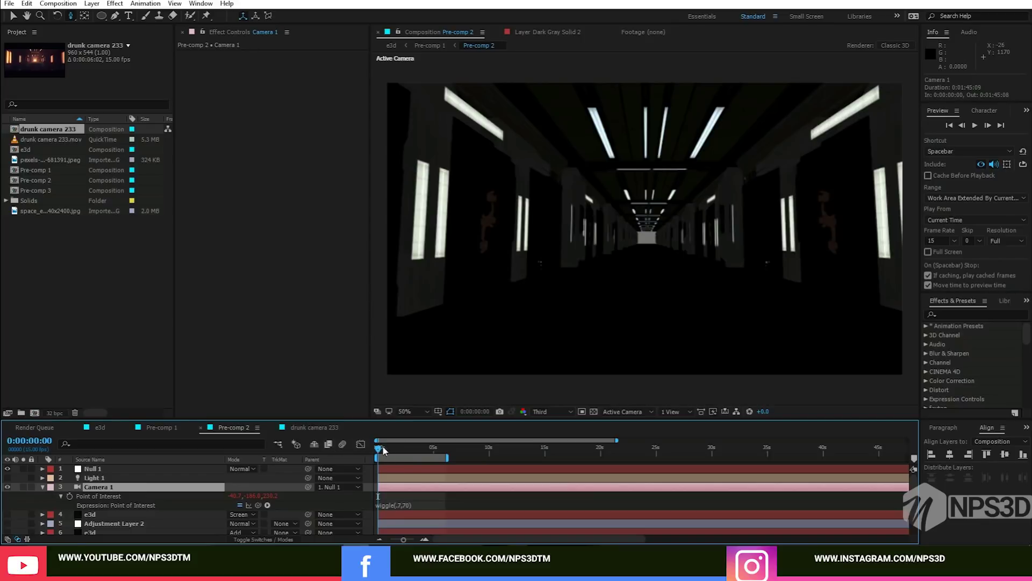
left_click_drag(383, 450, 457, 442)
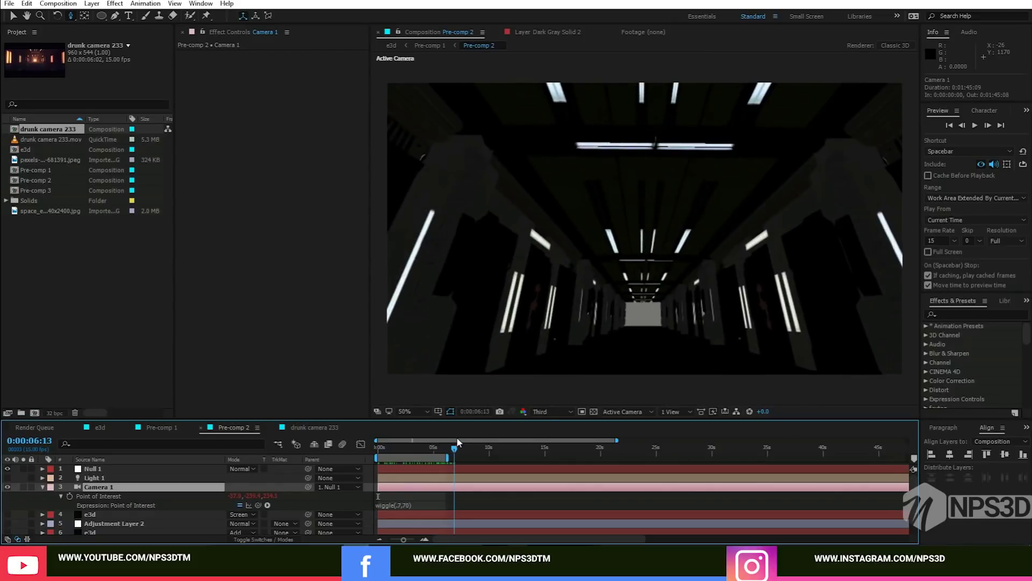
left_click(43, 487)
Change the e3d layer's Element Render Mode from Draft to Preview
left_click(94, 524)
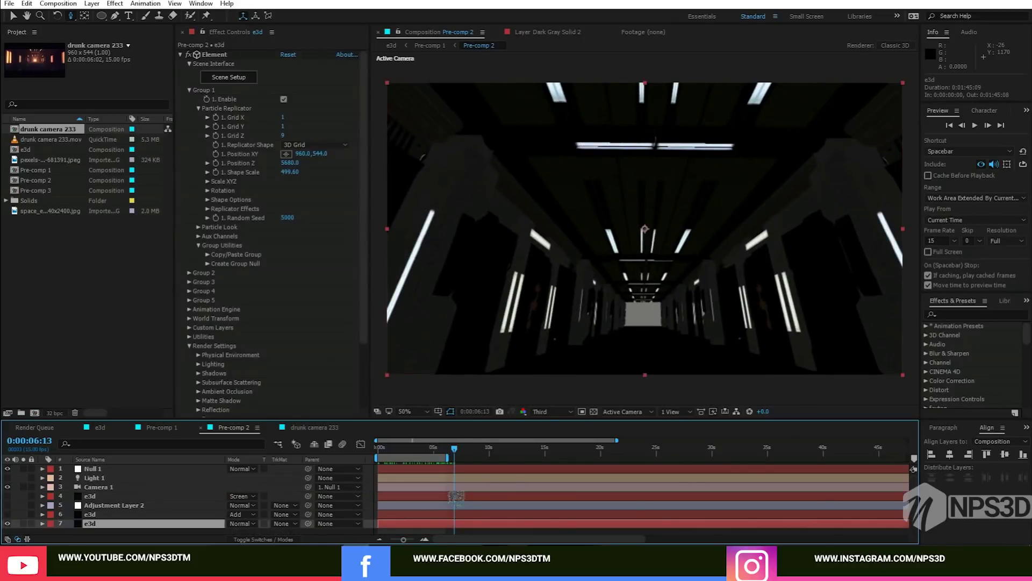
scroll(294, 242, "down", 3)
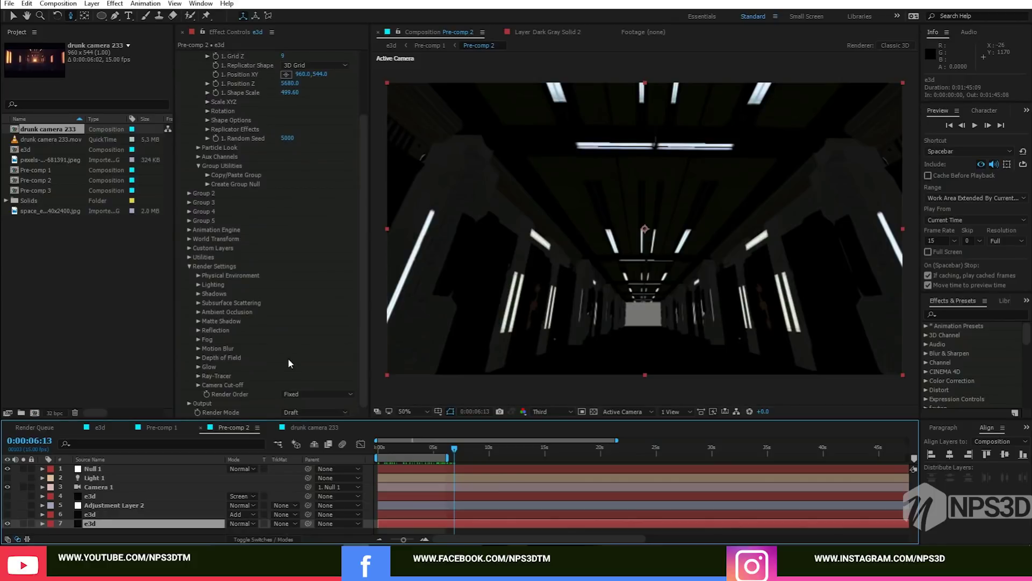
left_click(305, 412)
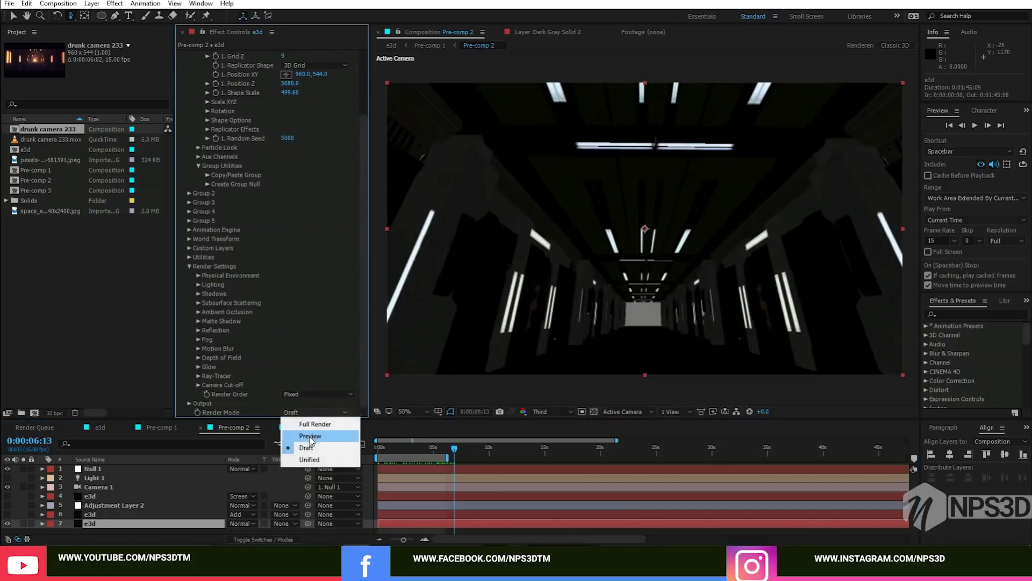
left_click(310, 436)
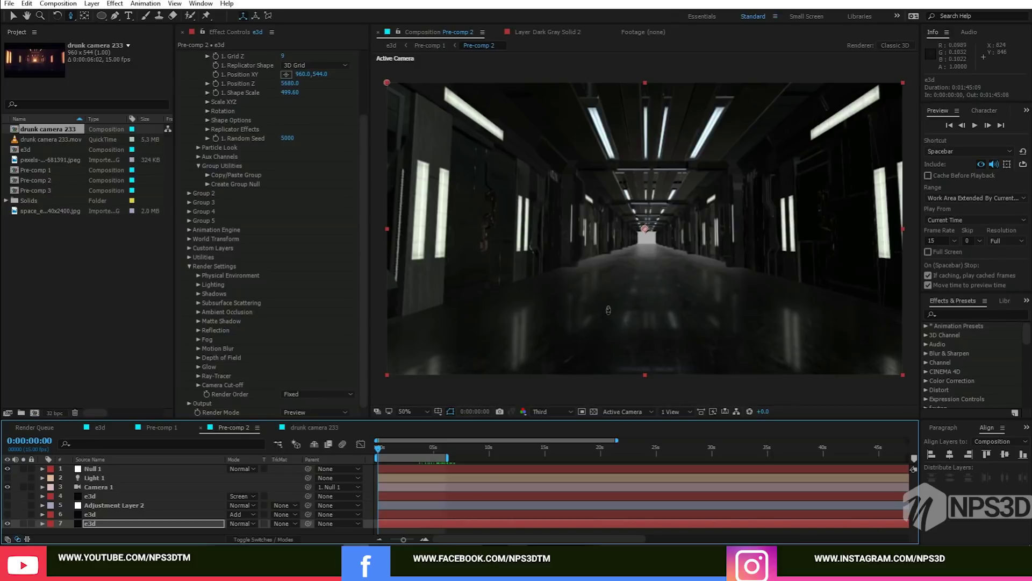
Expand Physical Environment and set Lighting Influence to 65%
left_click(197, 276)
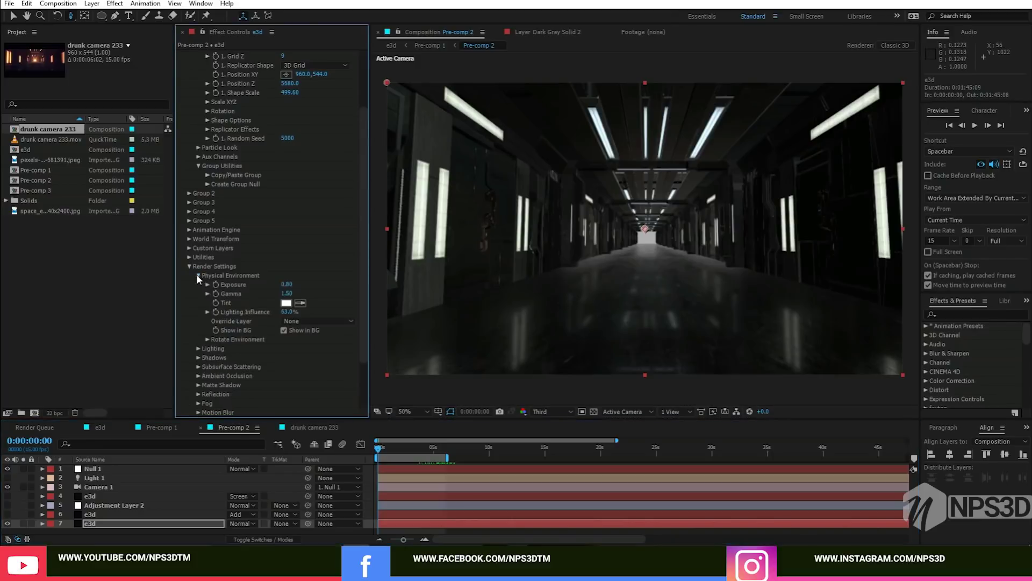
left_click_drag(289, 287, 294, 286)
left_click(290, 295)
left_click(292, 285)
left_click(465, 293)
left_click_drag(307, 314, 309, 314)
left_click(289, 313)
type("65")
key("Return")
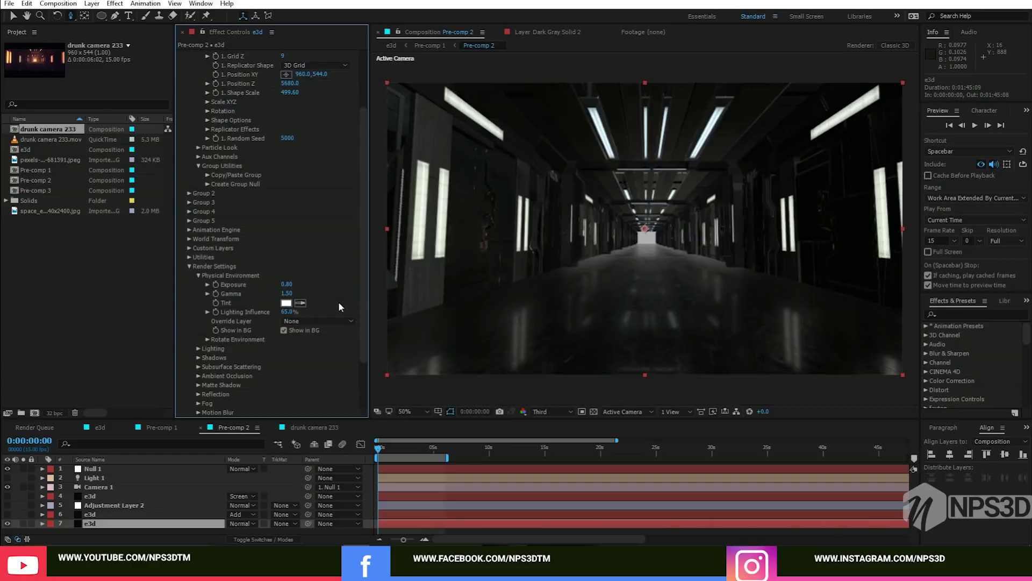
left_click(289, 312)
type("25")
key("Return")
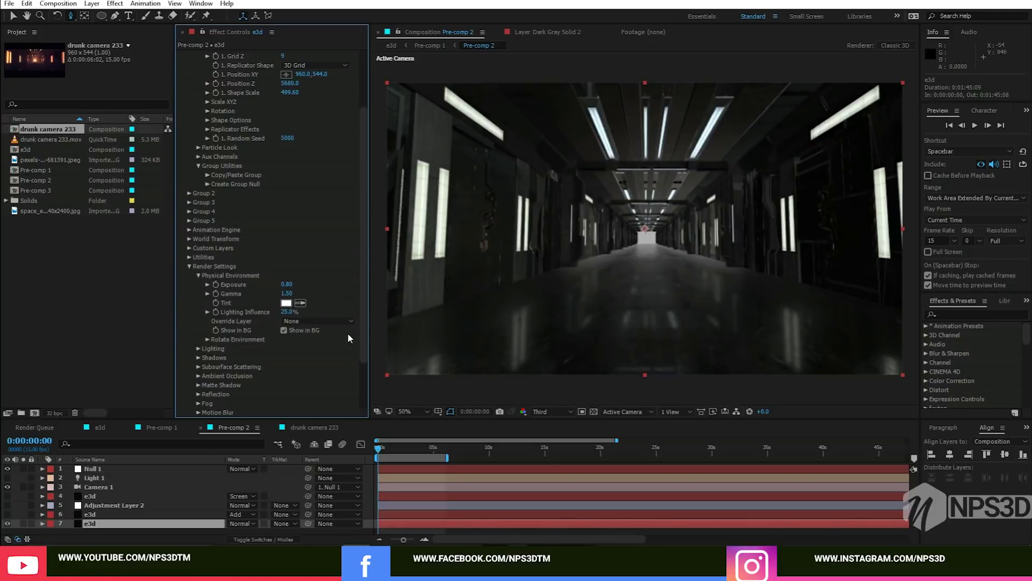
key("ctrl+z")
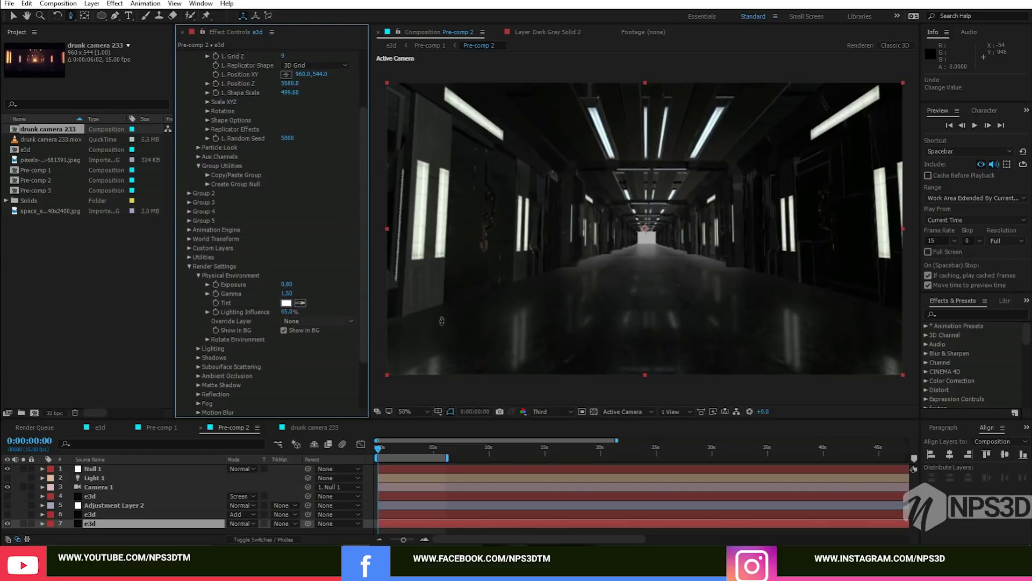
Set the Rotate Environment Y Rotation to 0x+69°
left_click(207, 339)
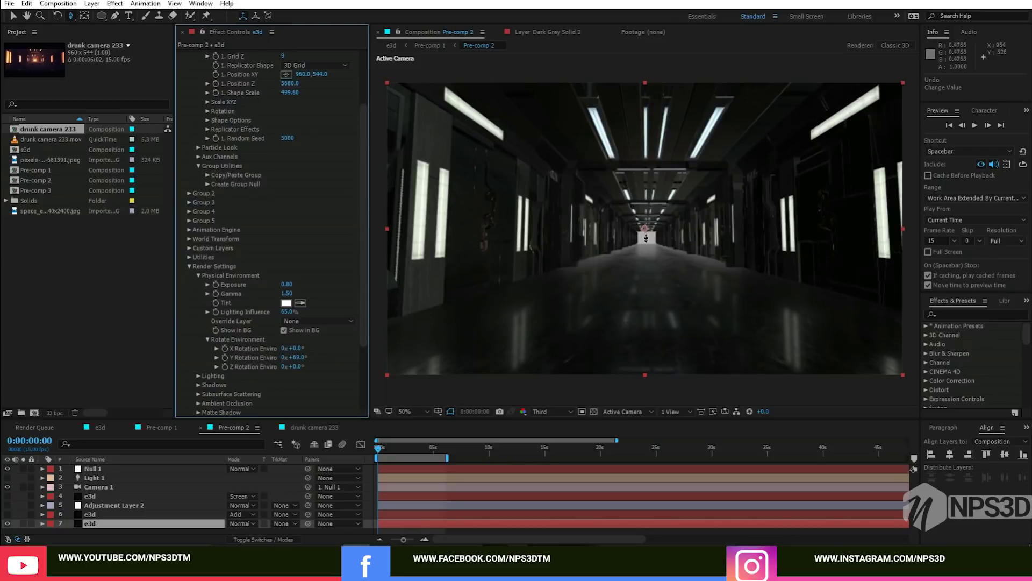
left_click(297, 358)
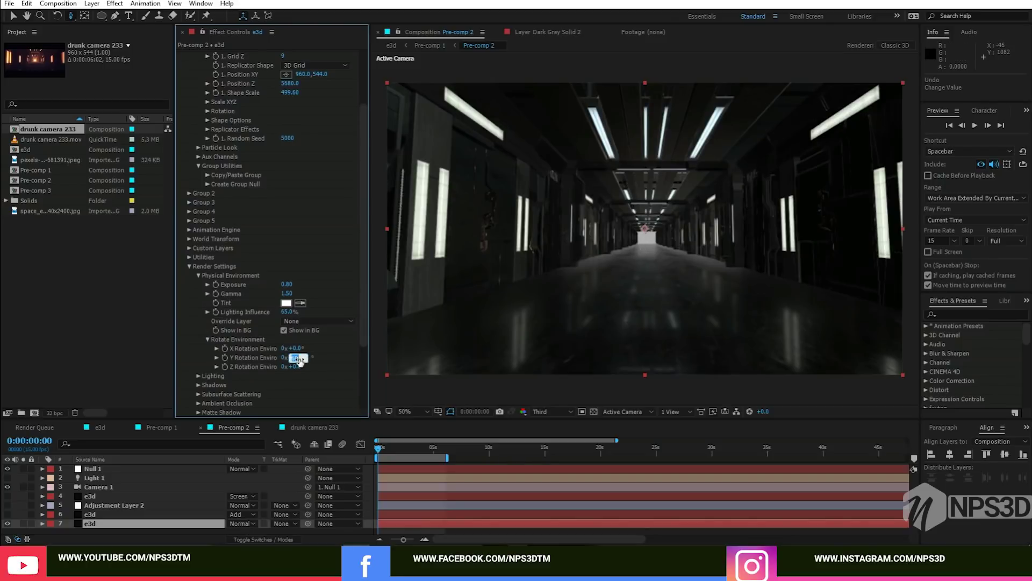
left_click(328, 361)
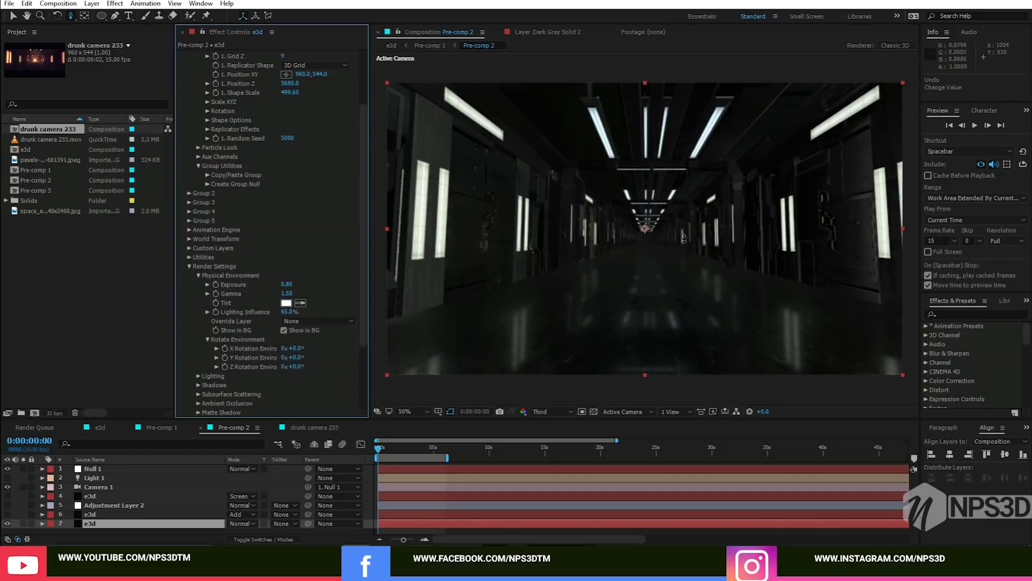
left_click(296, 358)
type("770")
key("Return")
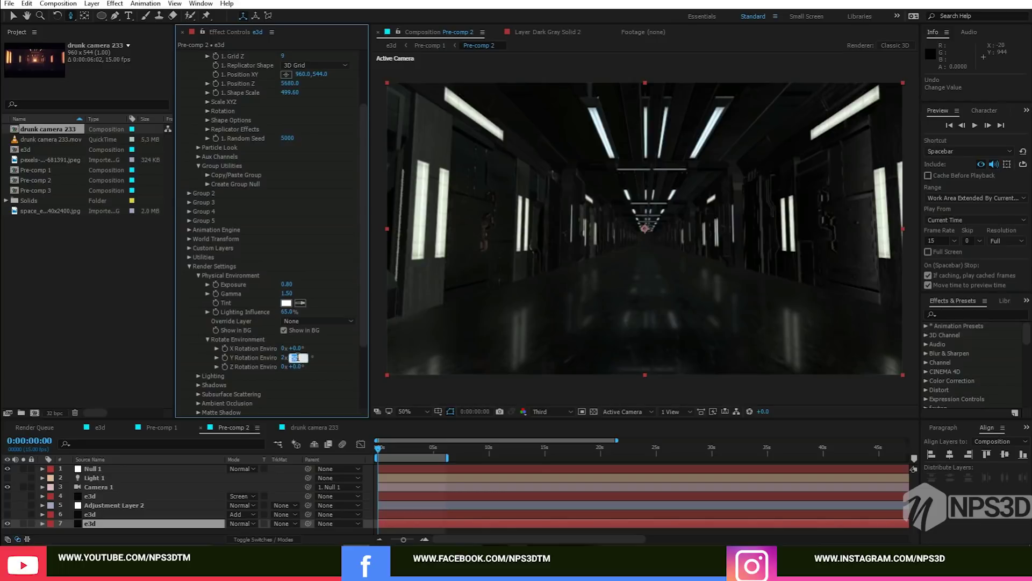
type("60")
key("Return")
type("9.")
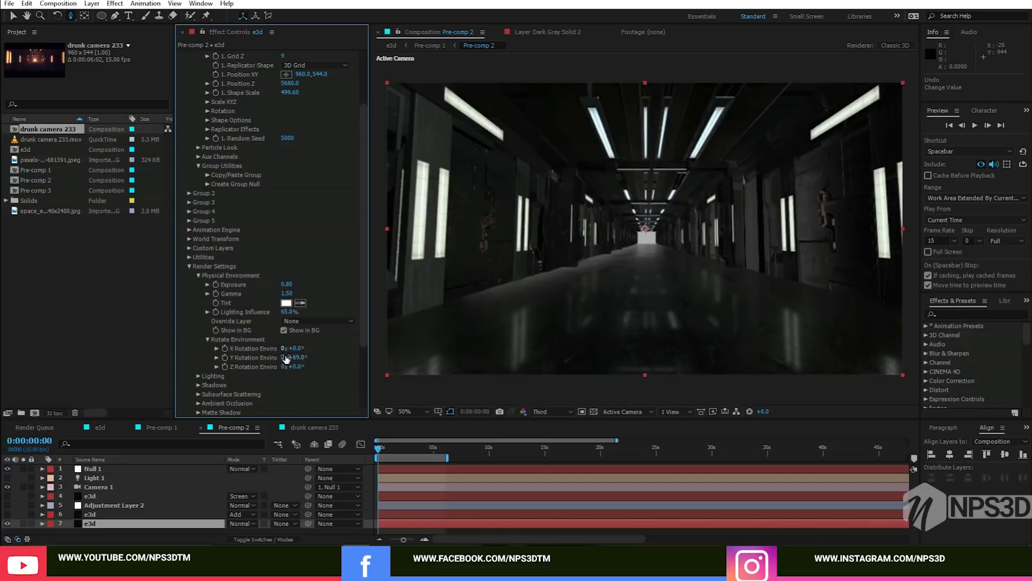
left_click(284, 357)
type("0")
key("Return")
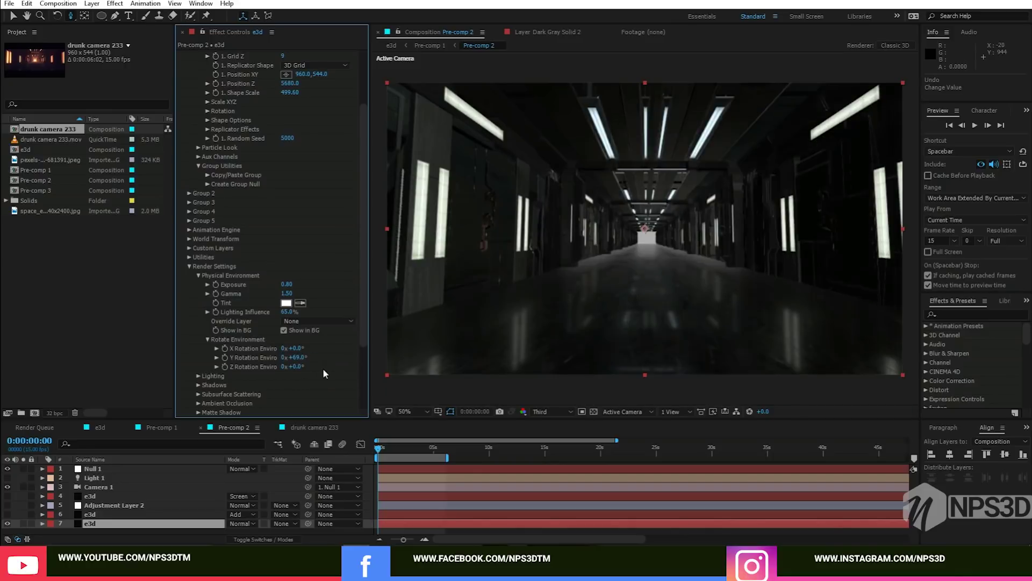
left_click(205, 339)
Check Enable AO under the e3d layer's Ambient Occlusion render settings
left_click(198, 275)
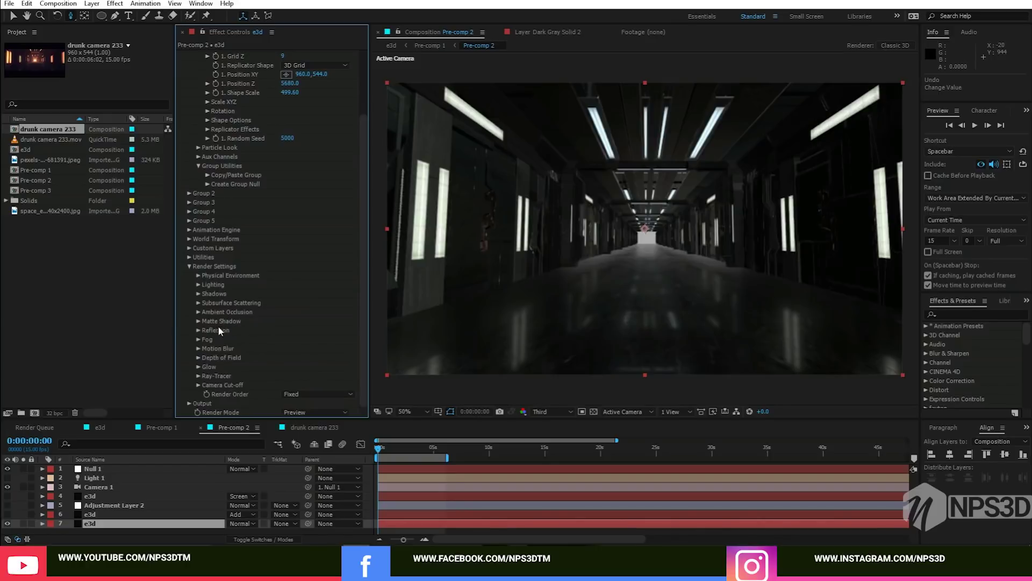
left_click(197, 313)
scroll(205, 314, "down", 2)
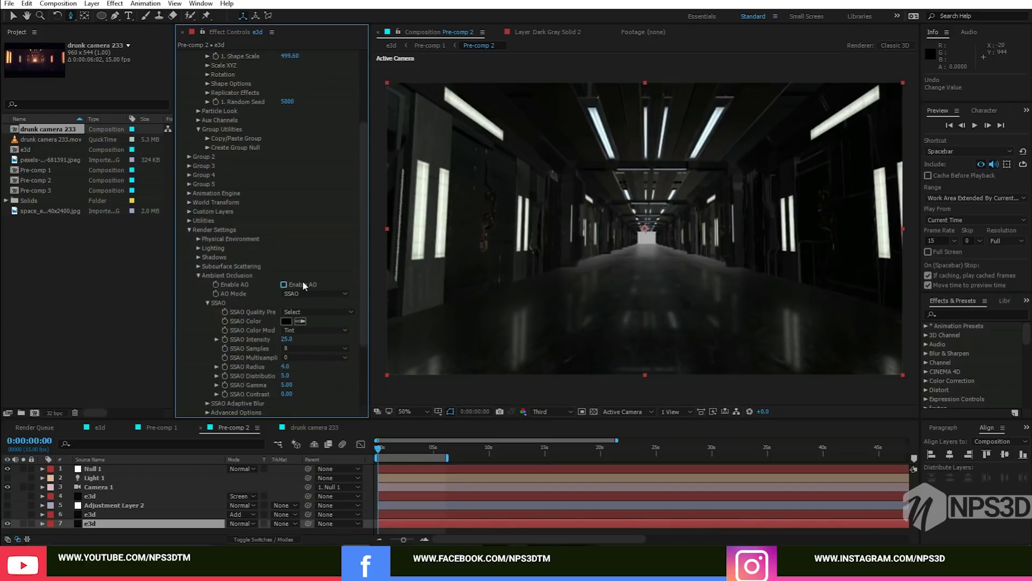
left_click(302, 283)
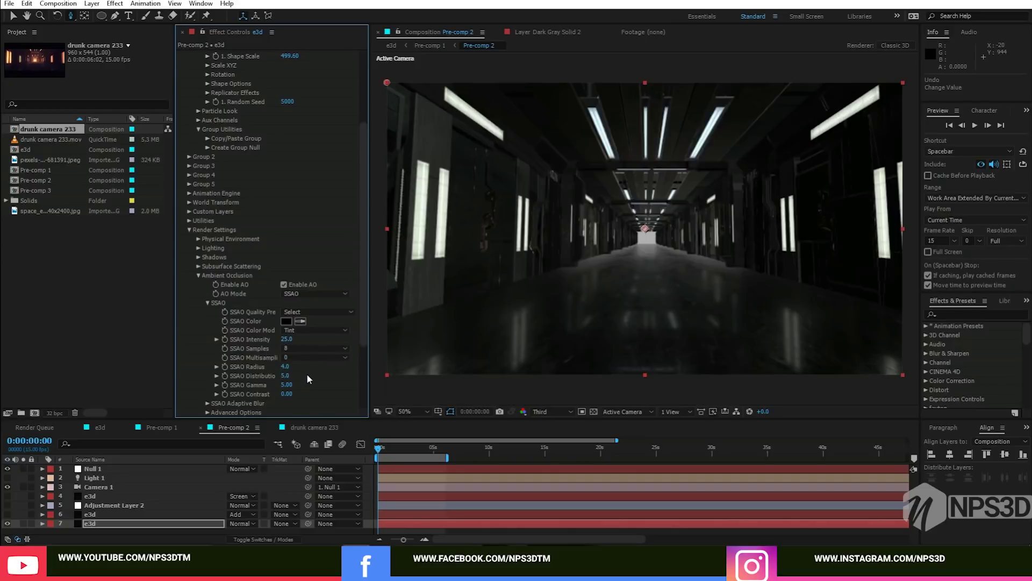
left_click(198, 275)
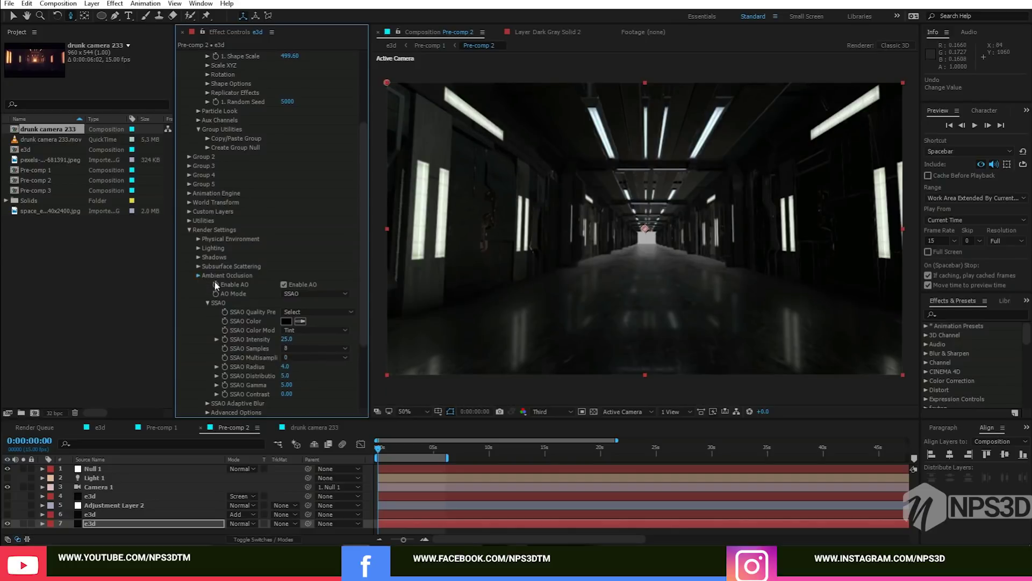
scroll(221, 288, "up", 5)
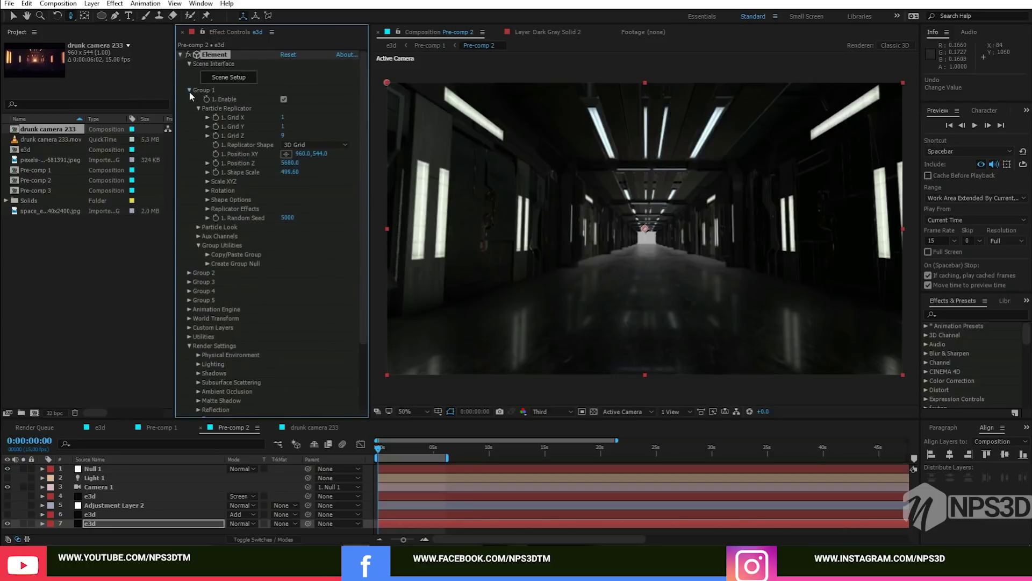
left_click(189, 91)
left_click(95, 514)
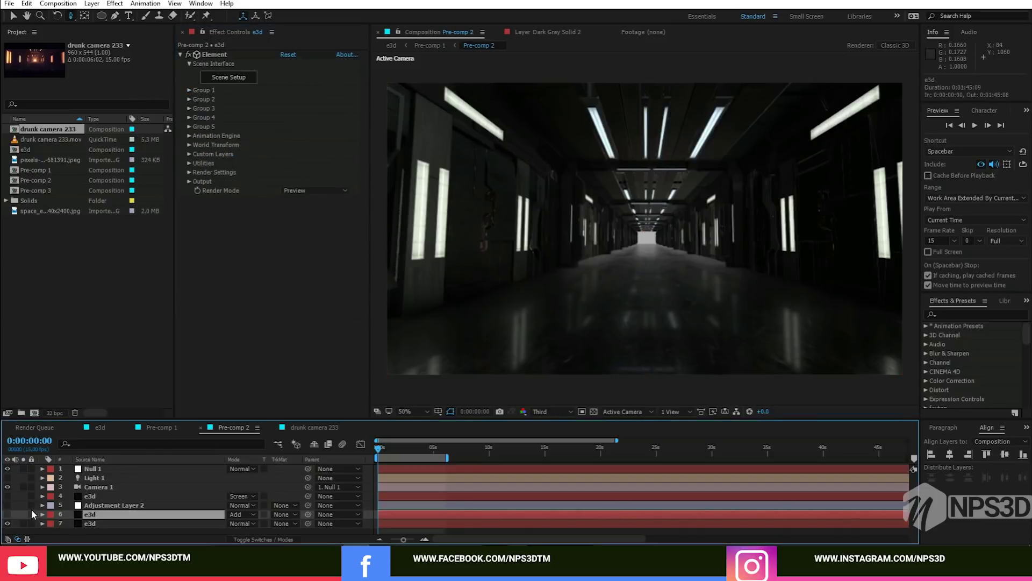
left_click(7, 523)
left_click(8, 514)
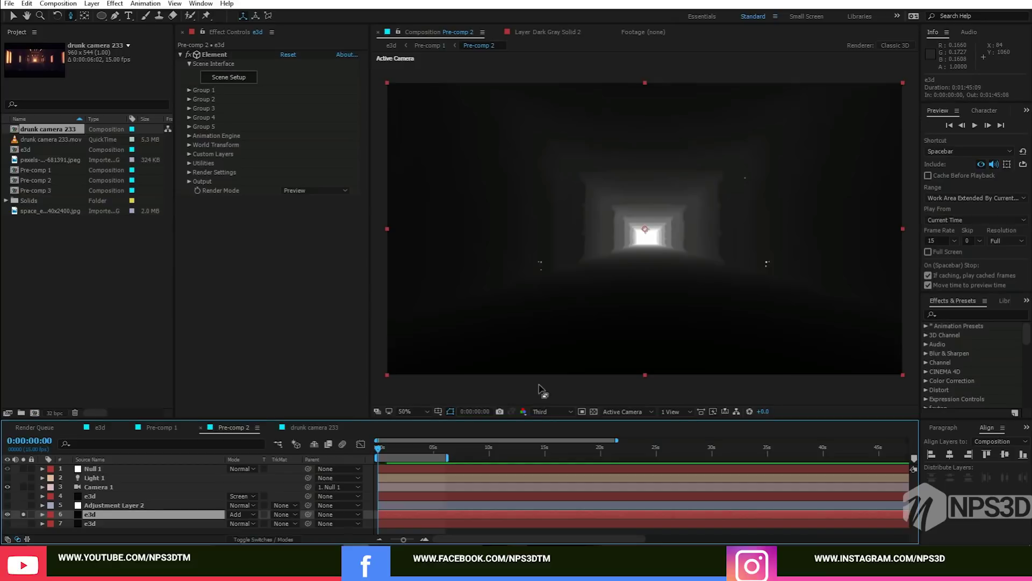
left_click(189, 181)
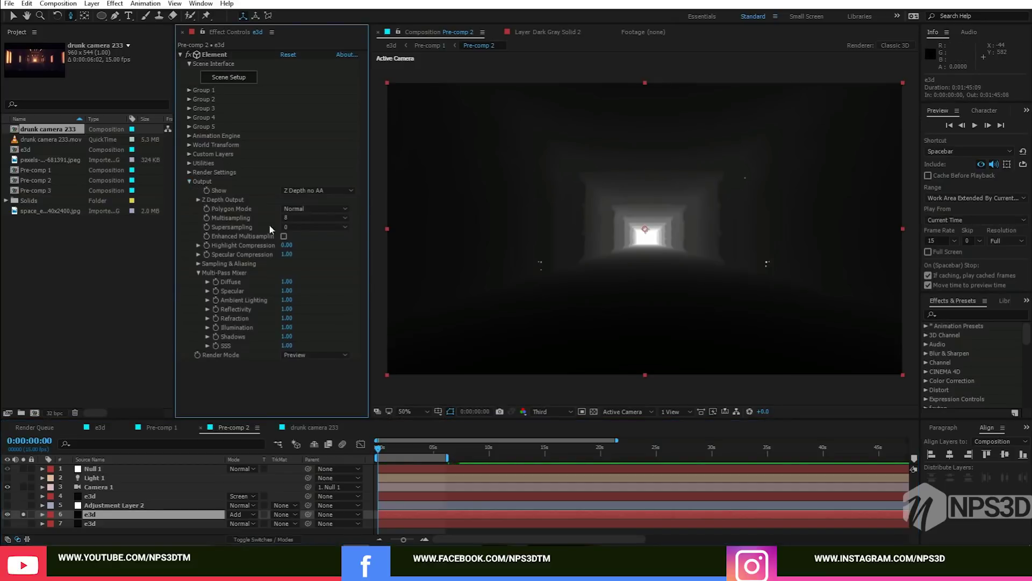
left_click(339, 193)
left_click(271, 201)
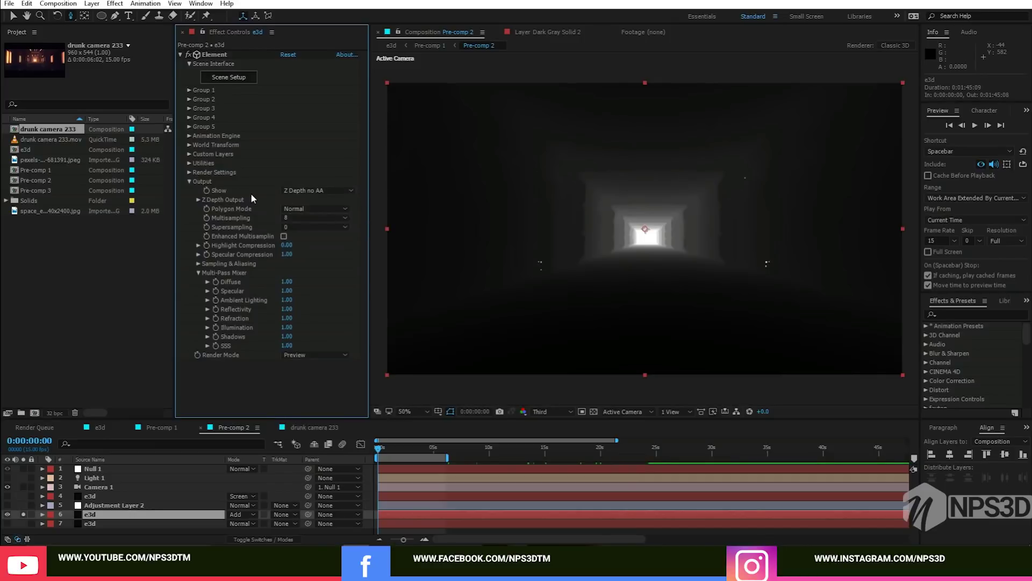
left_click(189, 182)
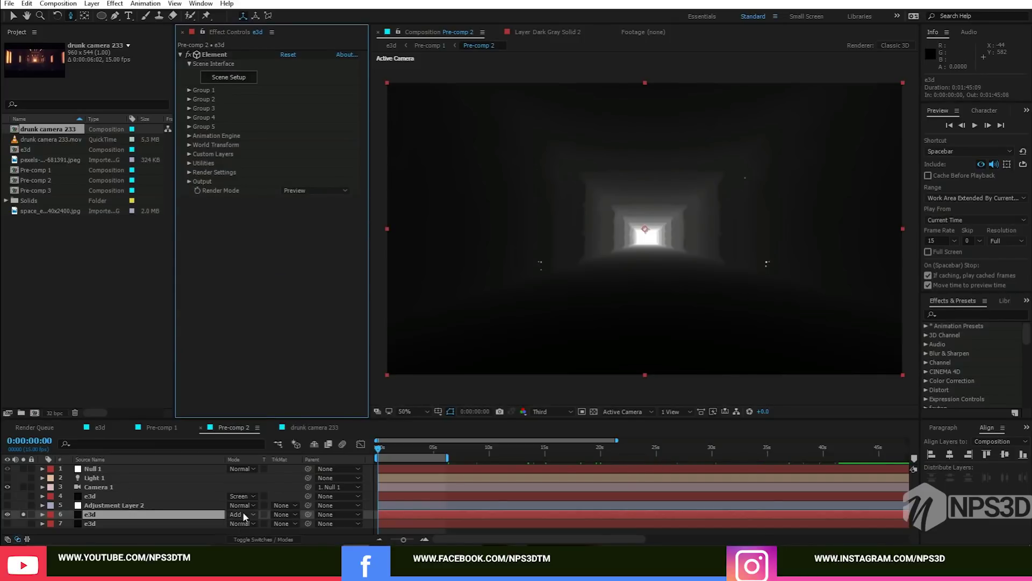
left_click(23, 523)
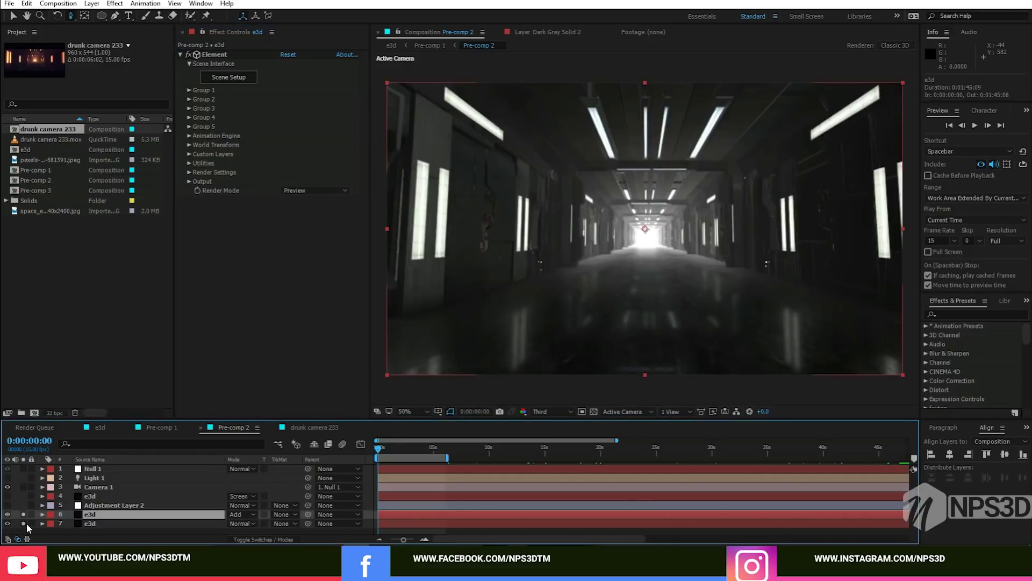
left_click_drag(24, 523, 23, 513)
key("v")
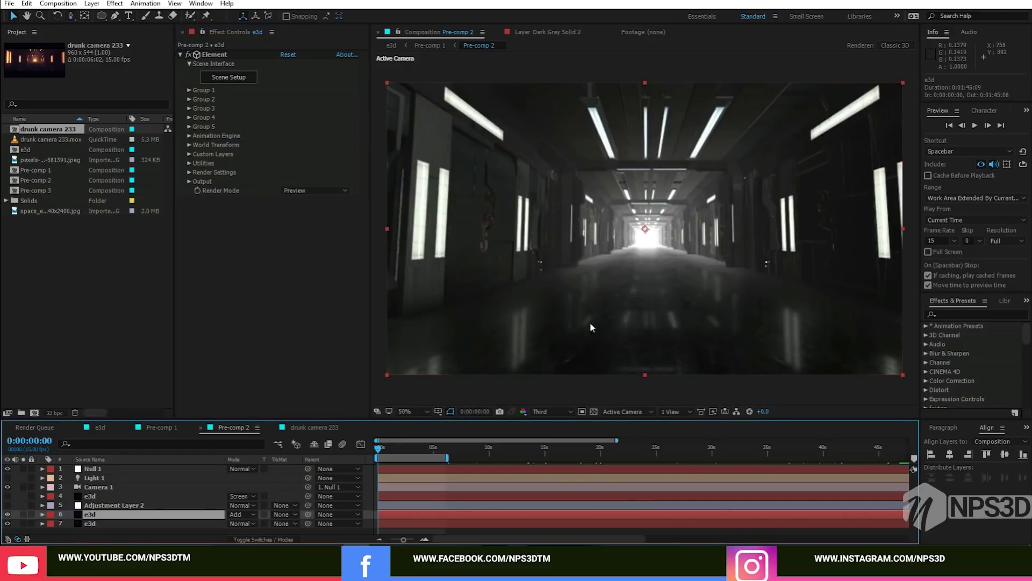
left_click(8, 515)
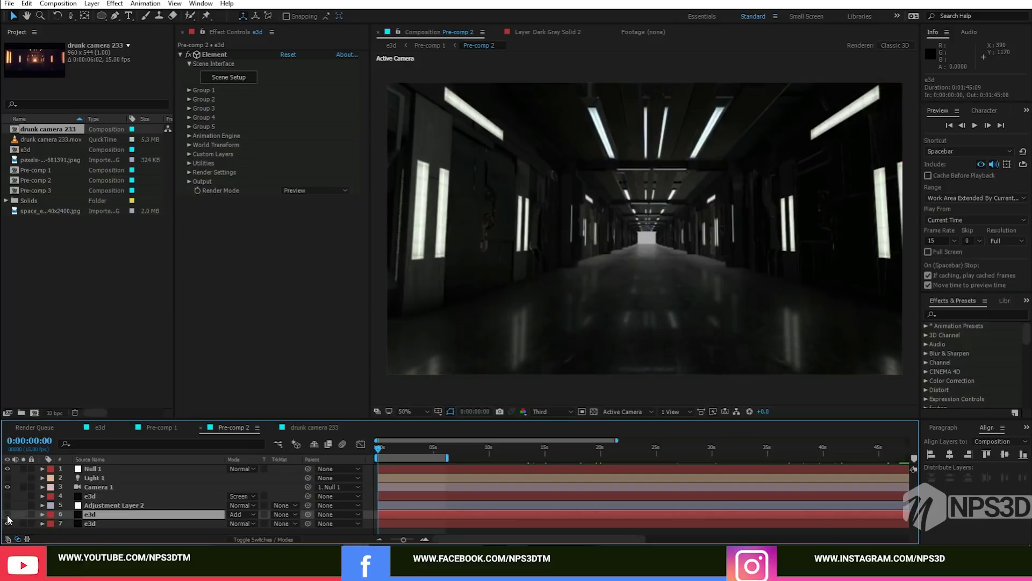
left_click(7, 515)
left_click(7, 515)
left_click(7, 515)
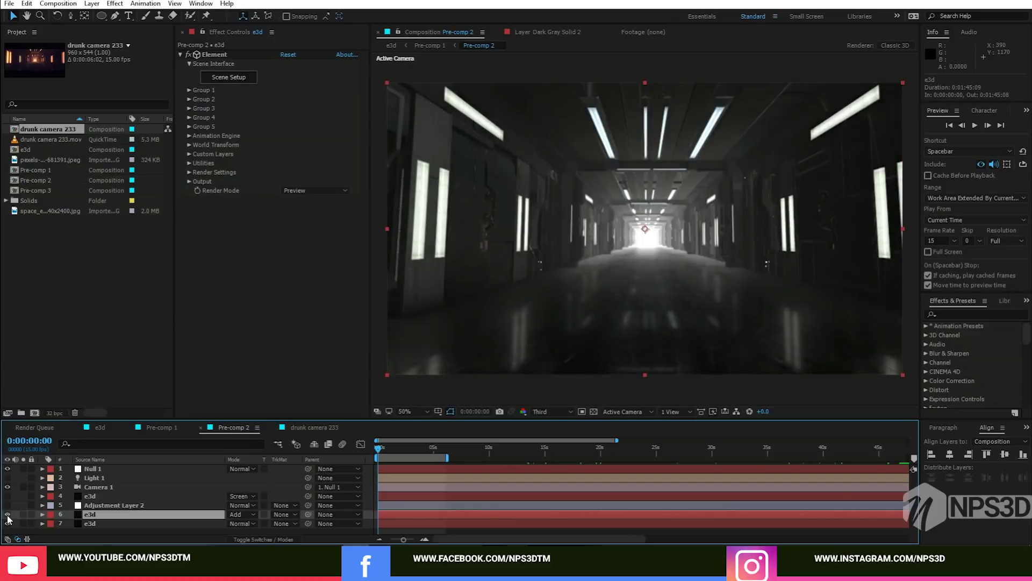
Enable Adjustment Layer 2 and set its Tint Map Black To colour to hex 000517
left_click(111, 506)
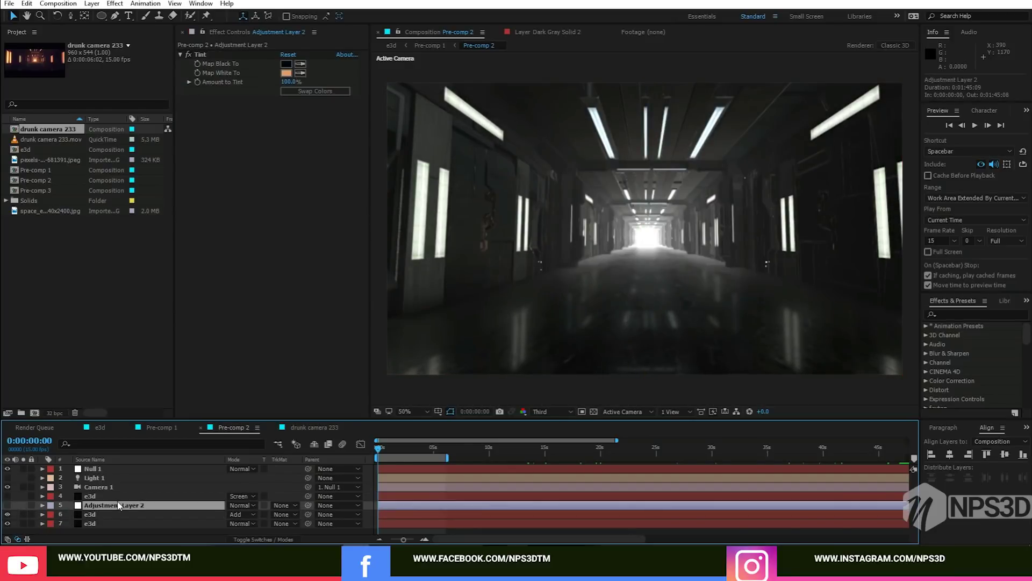
left_click(7, 505)
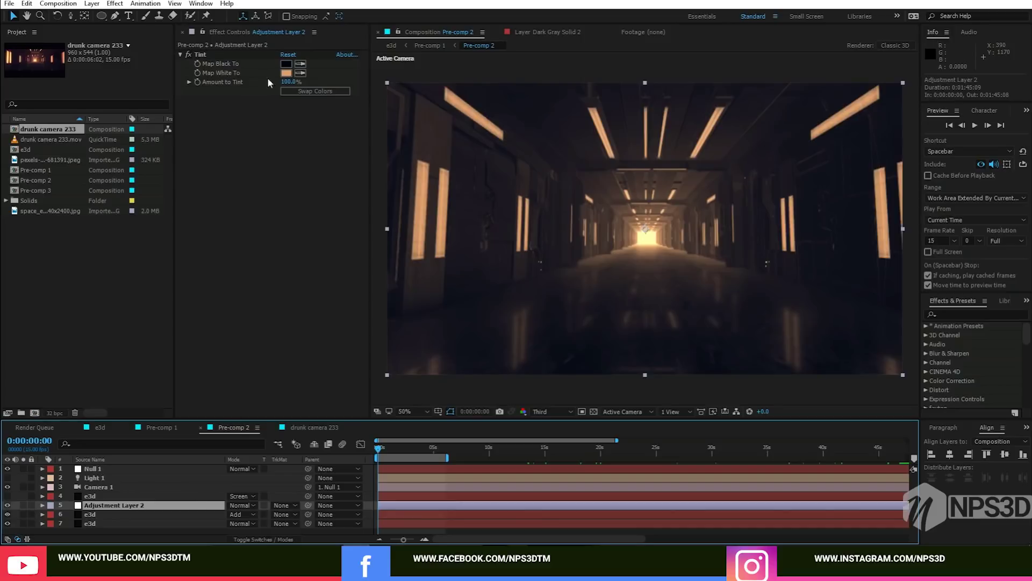
left_click(286, 63)
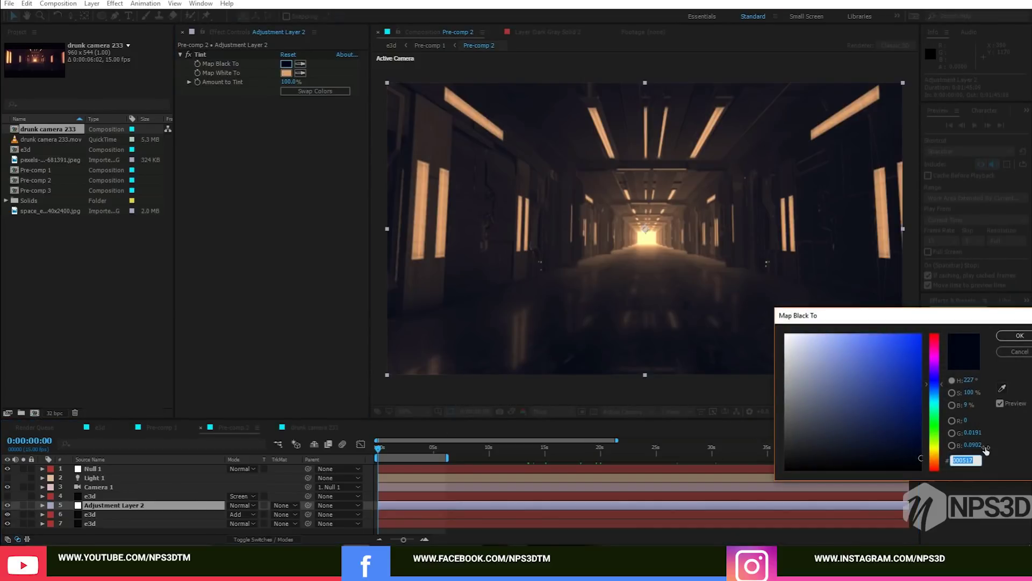
left_click(1019, 336)
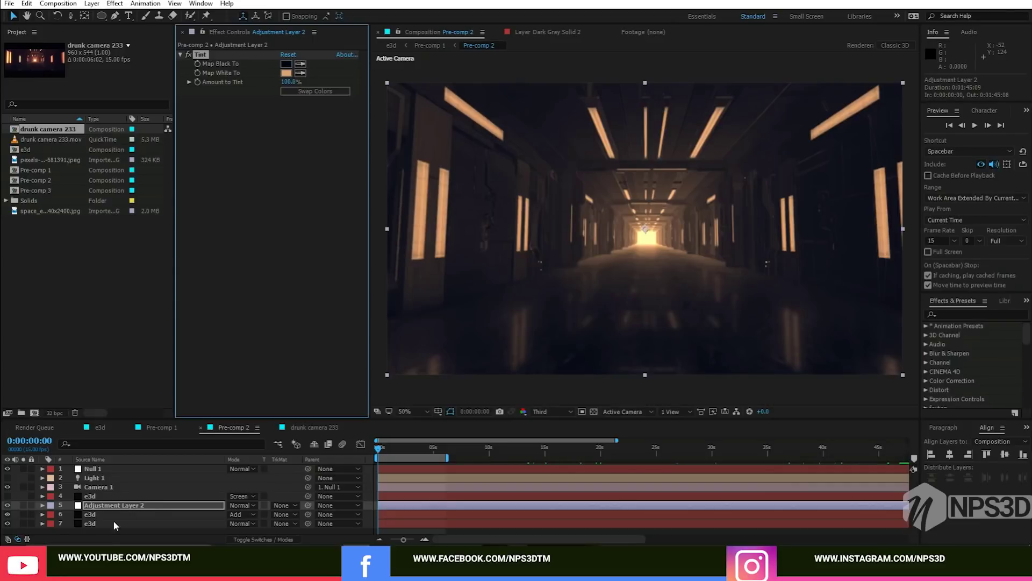
Solo e3d layer 4 and collapse its Curves, Glow, Glow 2 and Tint effects
left_click(97, 497)
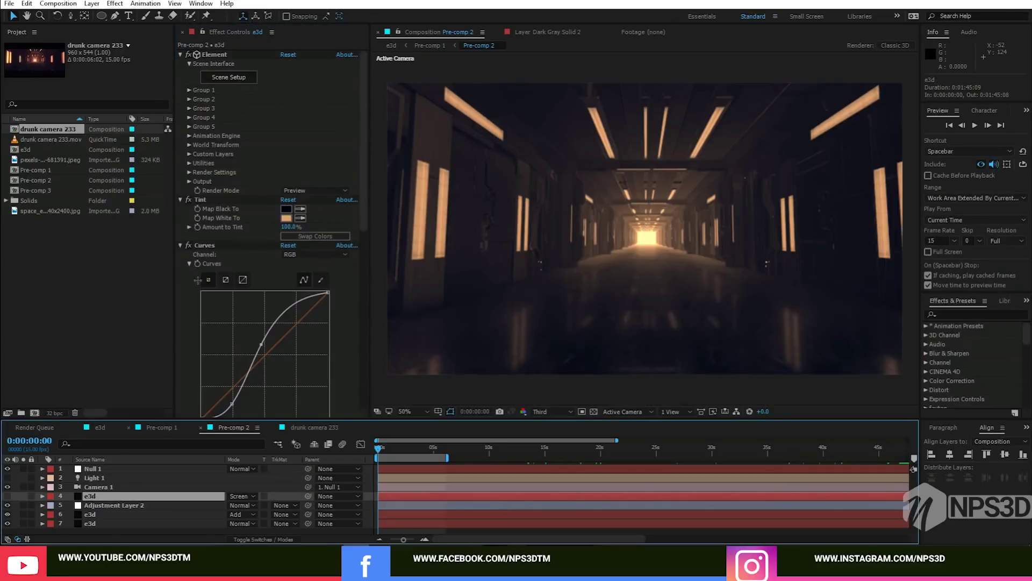
left_click(179, 246)
left_click(179, 255)
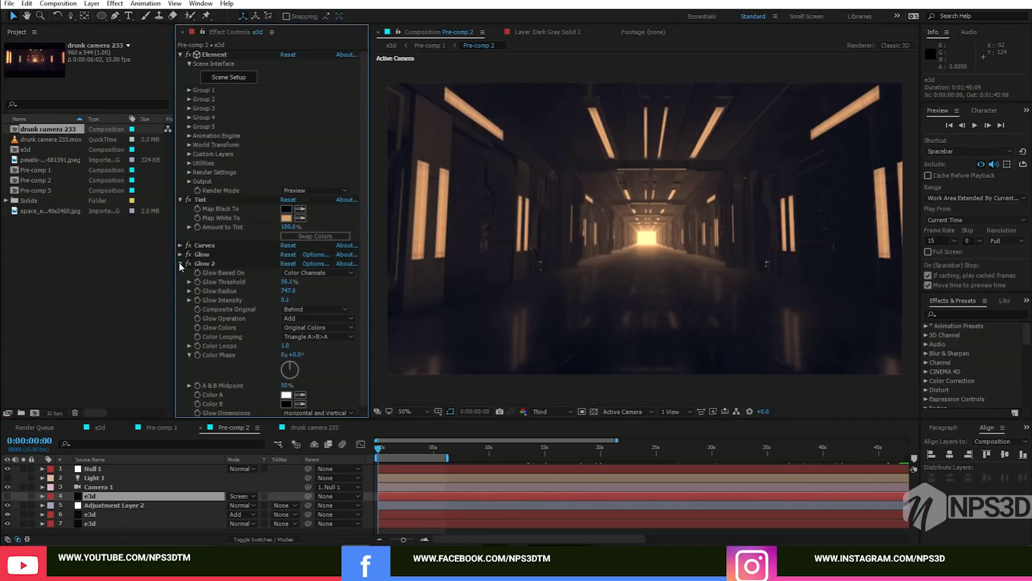
left_click(179, 263)
left_click(24, 496)
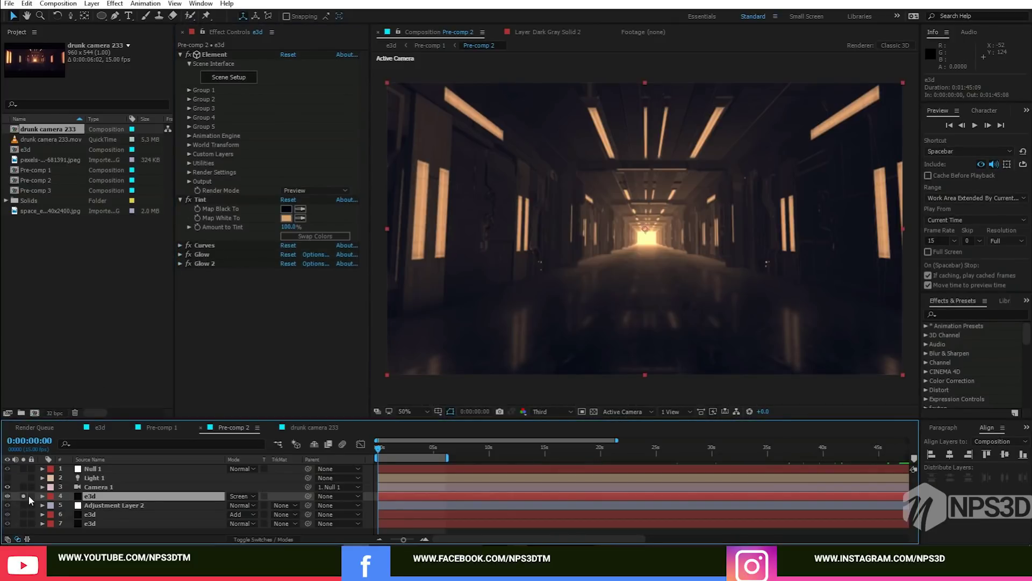
left_click(180, 200)
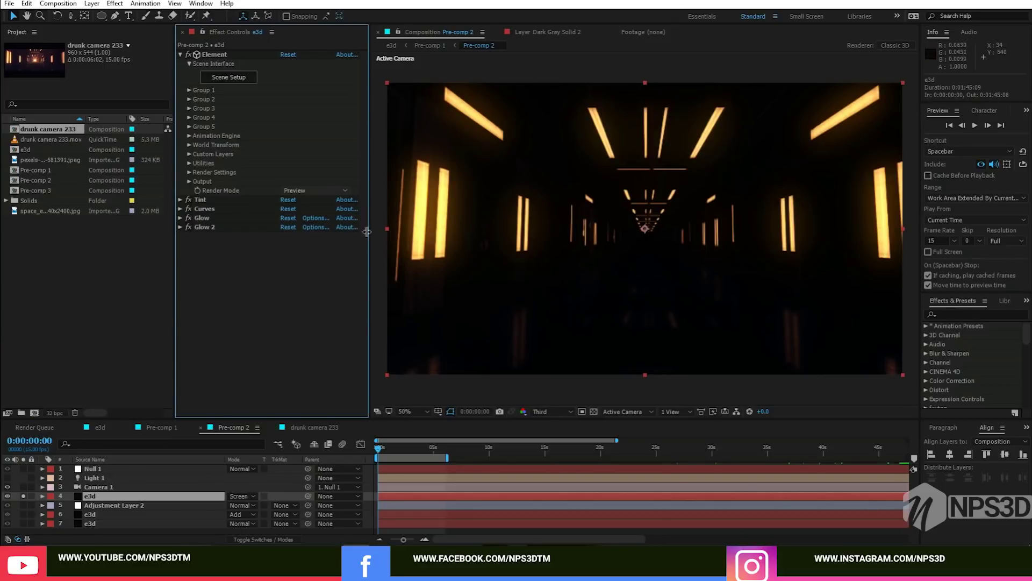
Check Element's Output Show modes unchanged, enable layer 4's Curves, and unsolo it
left_click(190, 181)
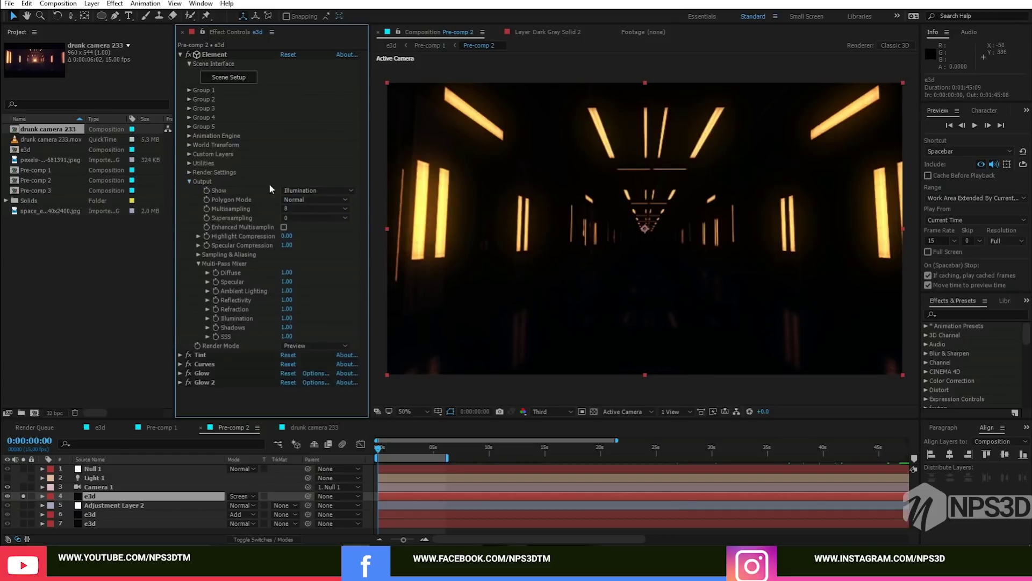
left_click(303, 189)
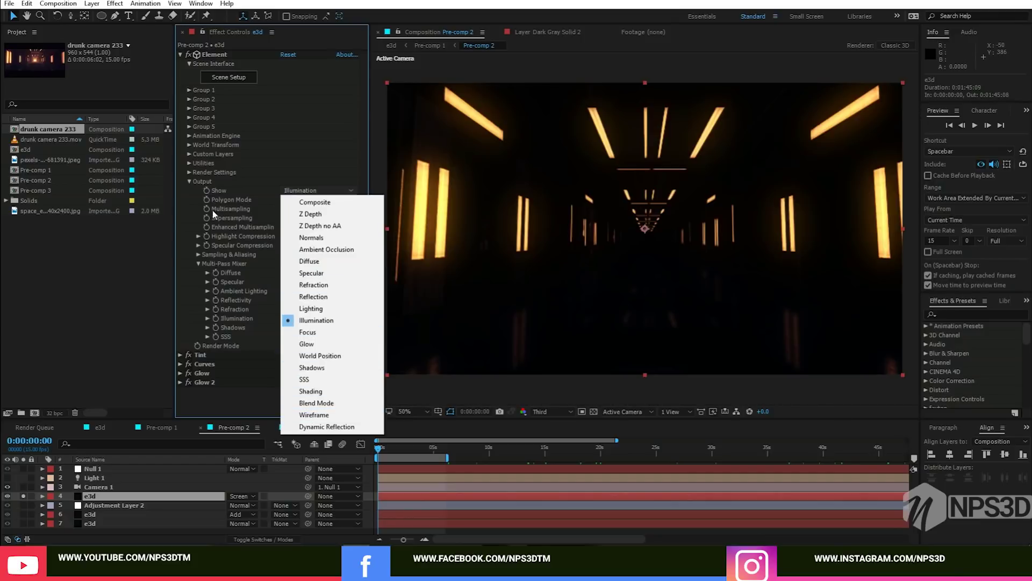
left_click(189, 181)
left_click(190, 180)
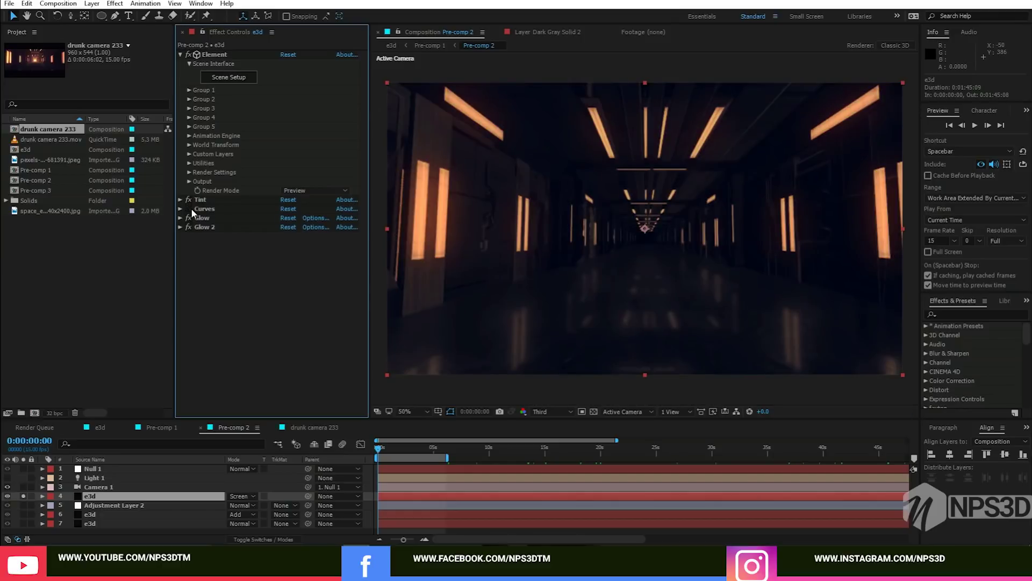
left_click(191, 208)
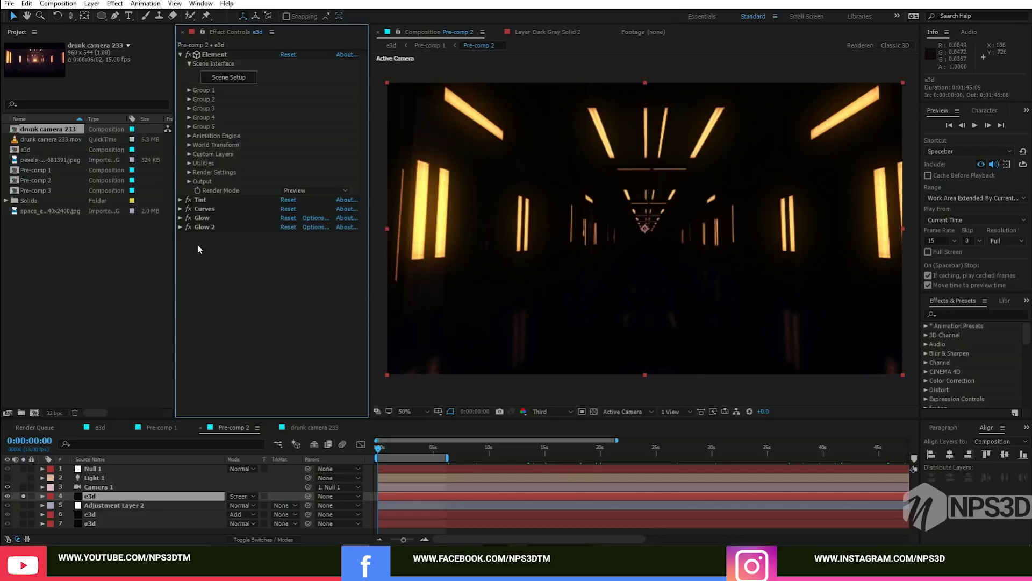
left_click(22, 497)
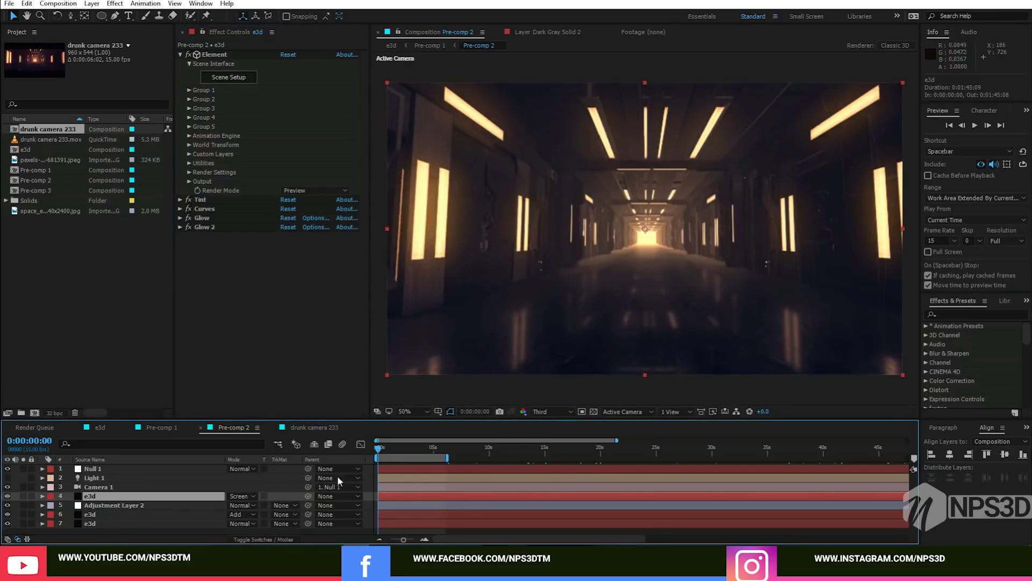
In Pre-comp 1, open Pre-comp 3 and select both letterbox bar solids
left_click(159, 430)
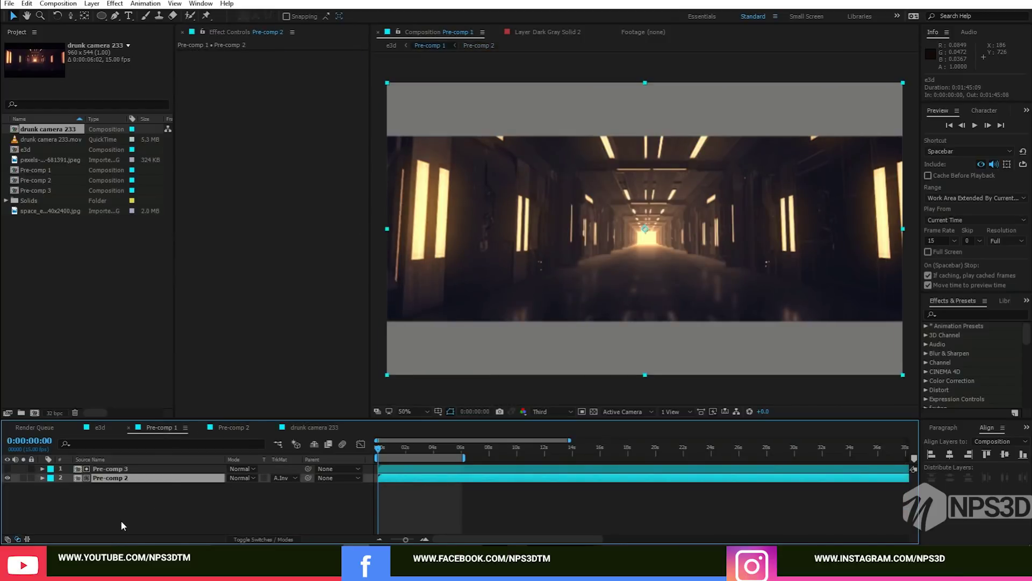
double_click(107, 470)
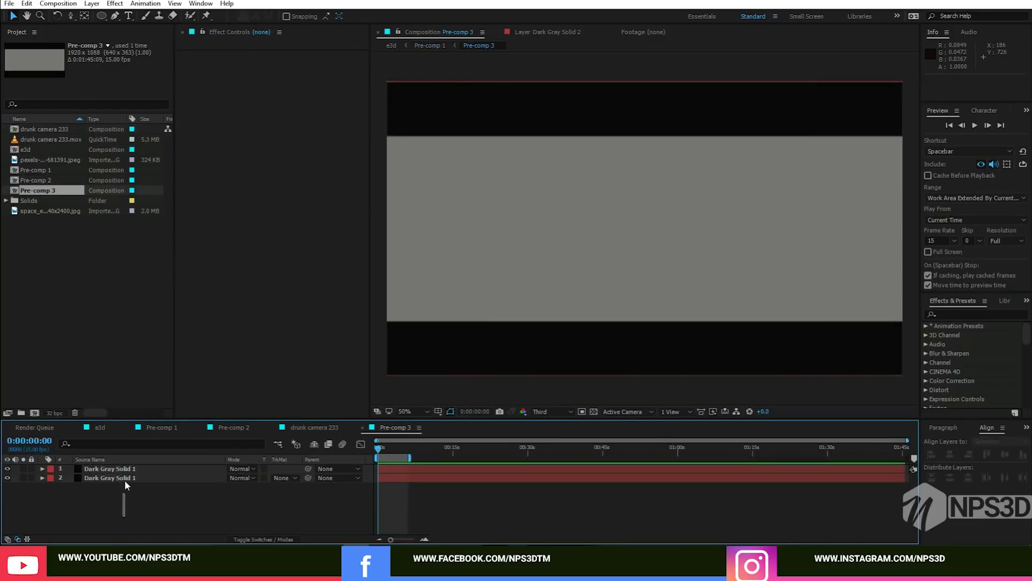
left_click(124, 480)
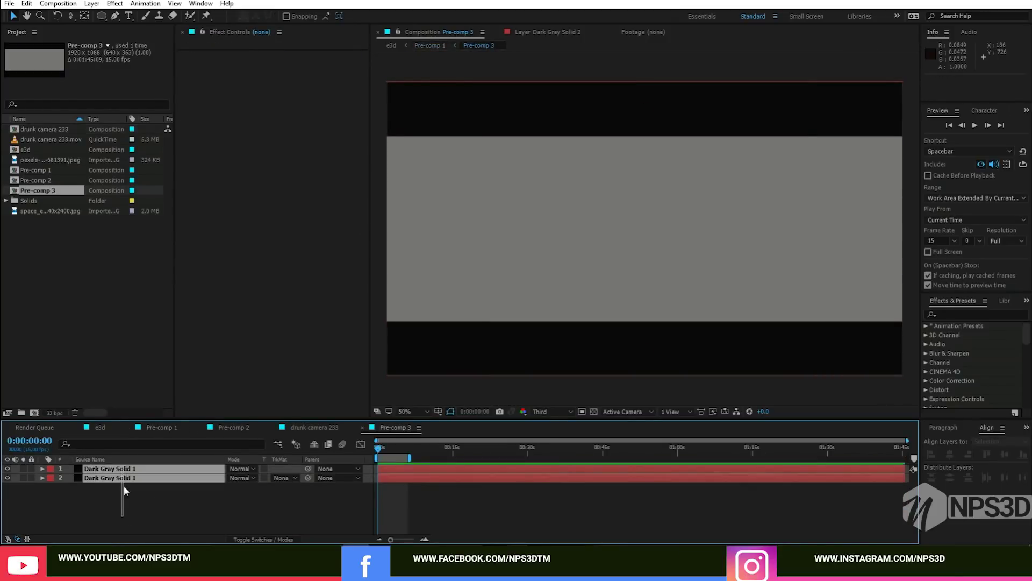
left_click(128, 489)
key("ctrl+a")
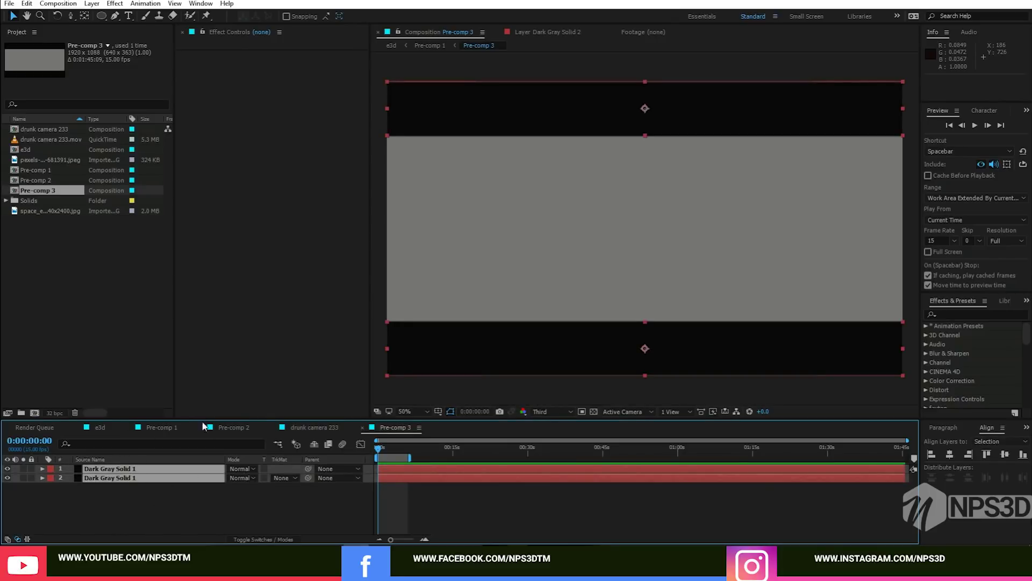
View Pre-comp 2's corridor footage, then check its Track Matte setting unchanged in Pre-comp 1
left_click(237, 427)
left_click(144, 430)
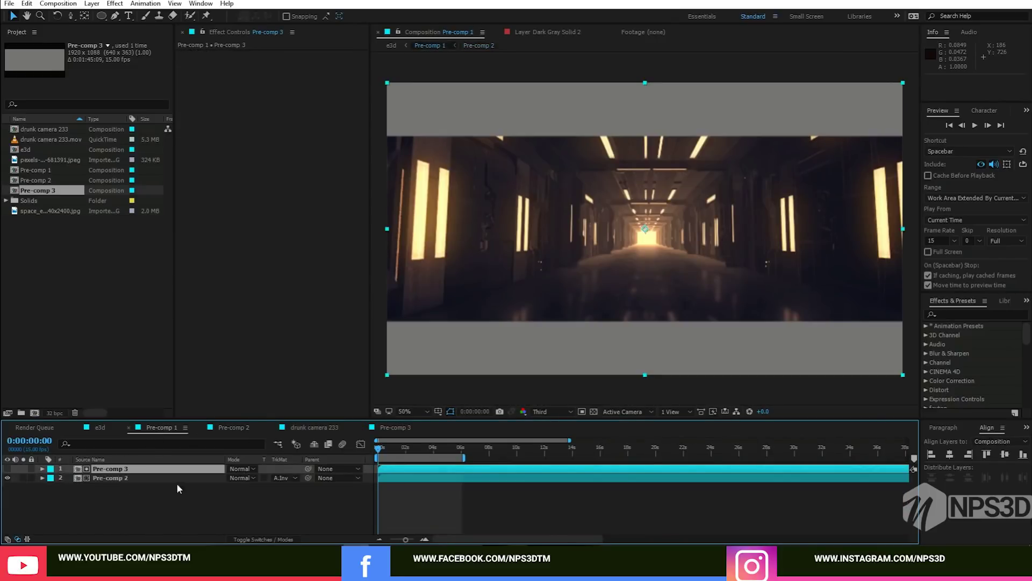
left_click(279, 476)
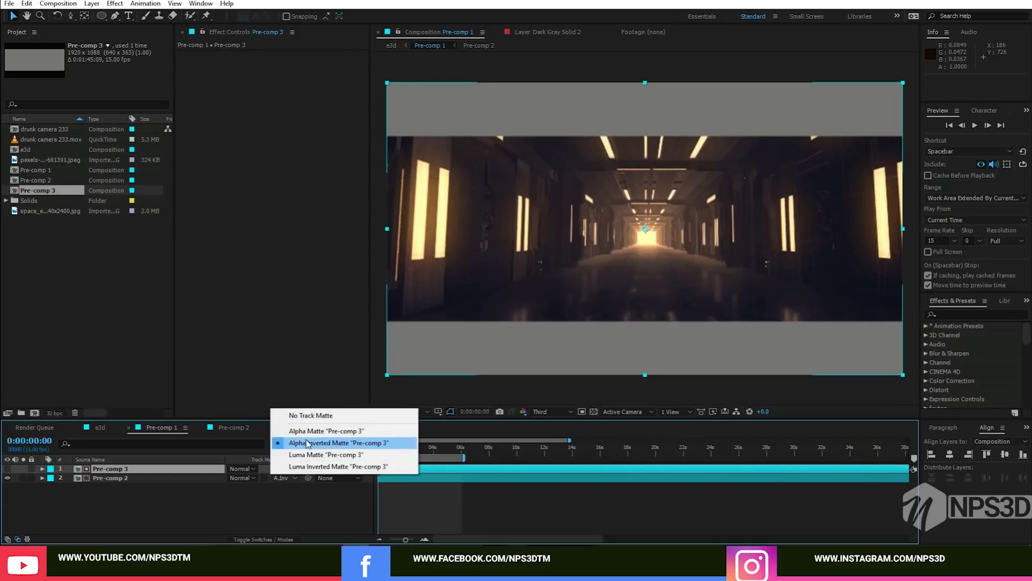
left_click(208, 512)
In e3d, inspect the Curves on Adjustment Layers 3 and 4, then widen the Composition panel
left_click(100, 427)
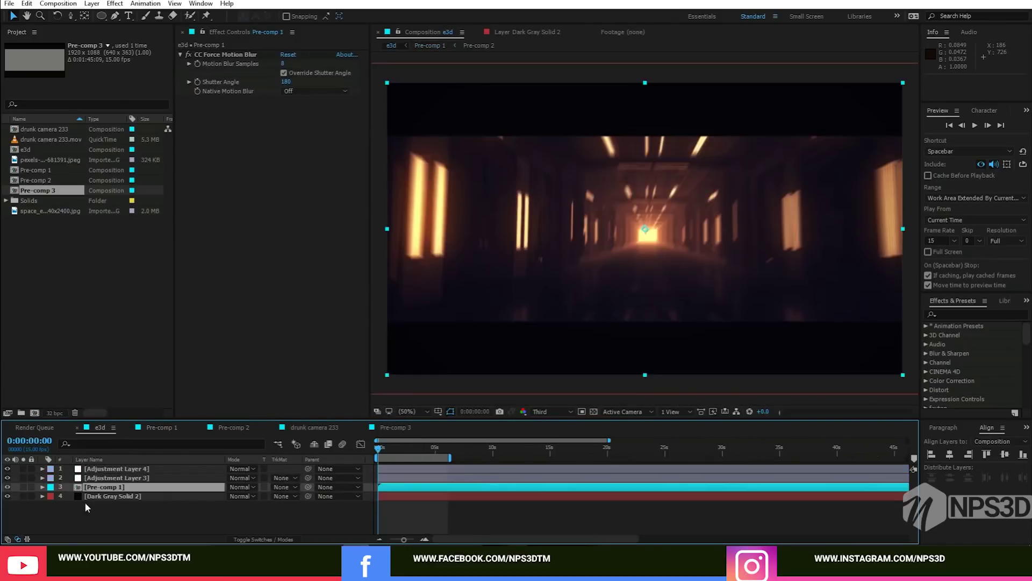
left_click(117, 477)
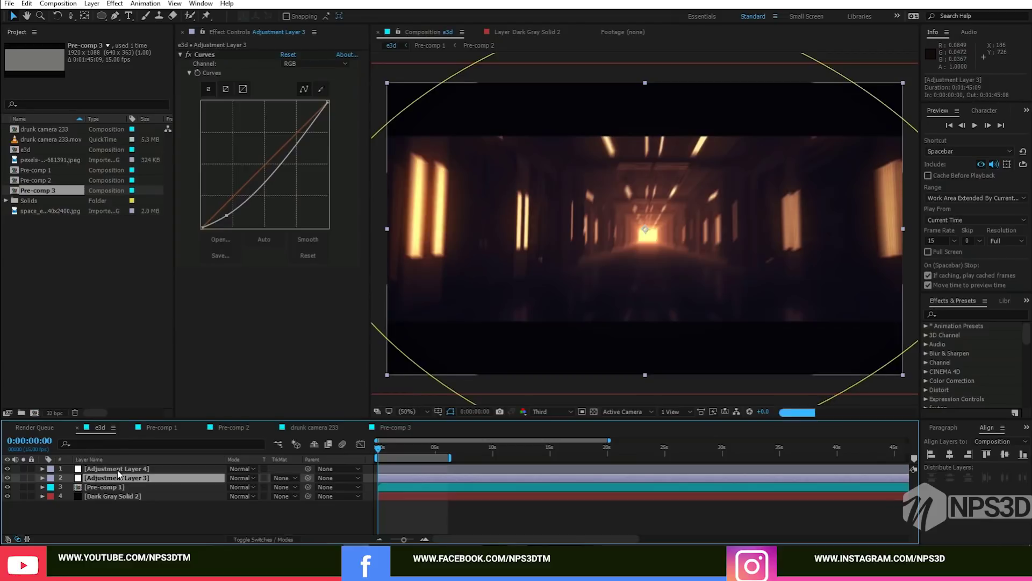
left_click(117, 469)
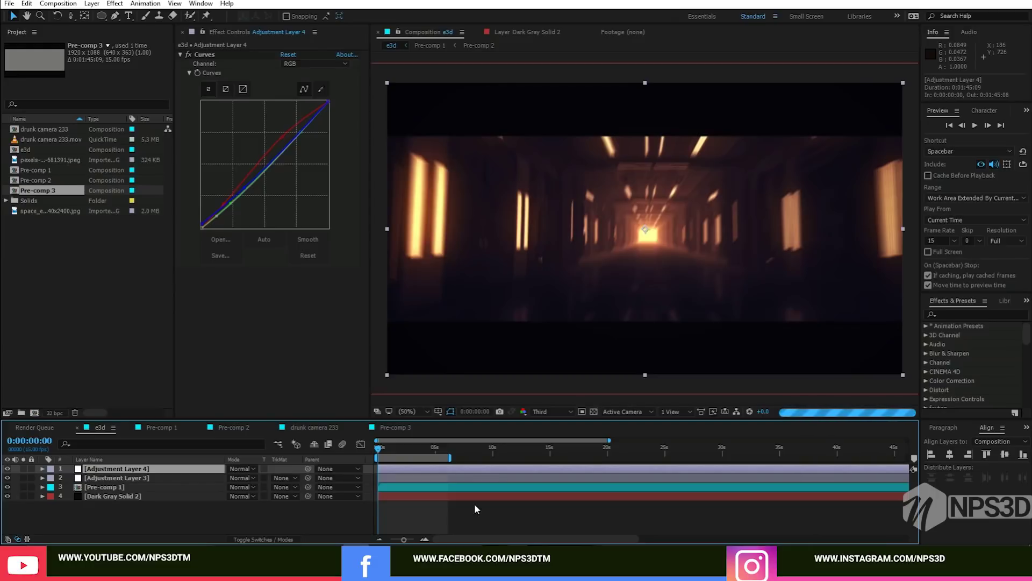
left_click_drag(372, 242, 280, 242)
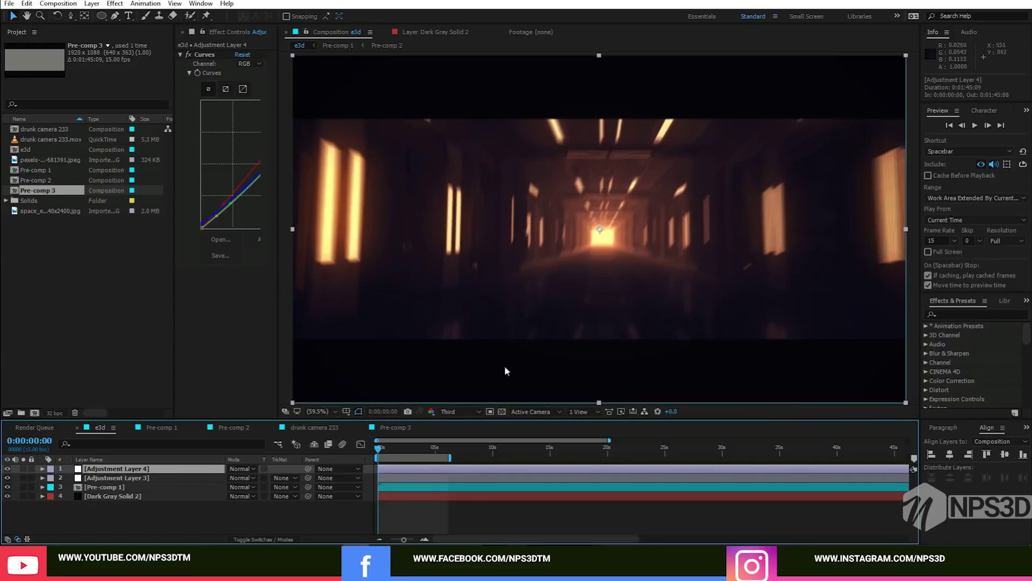